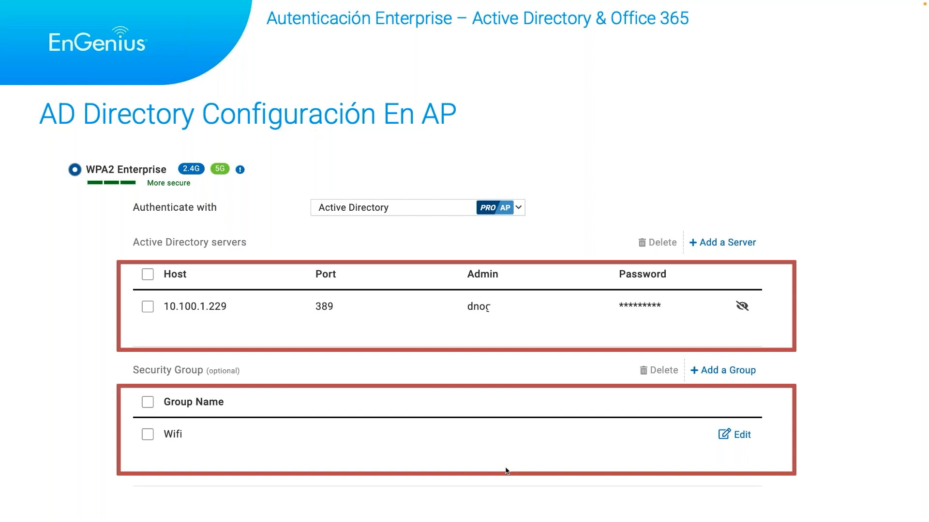
Advance the slideshow from the AD directory configuration on AP slide to the DEMO slide.
{"action": "left_click", "coordinate": [505, 471]}
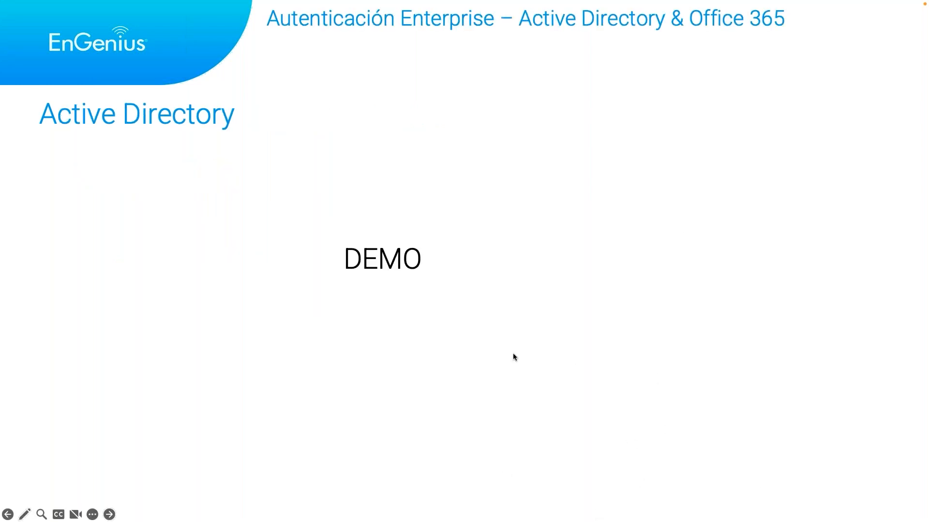
End the slideshow, exit full screen, and switch to the remote server's Server Manager dashboard.
{"action": "key", "text": "Escape"}
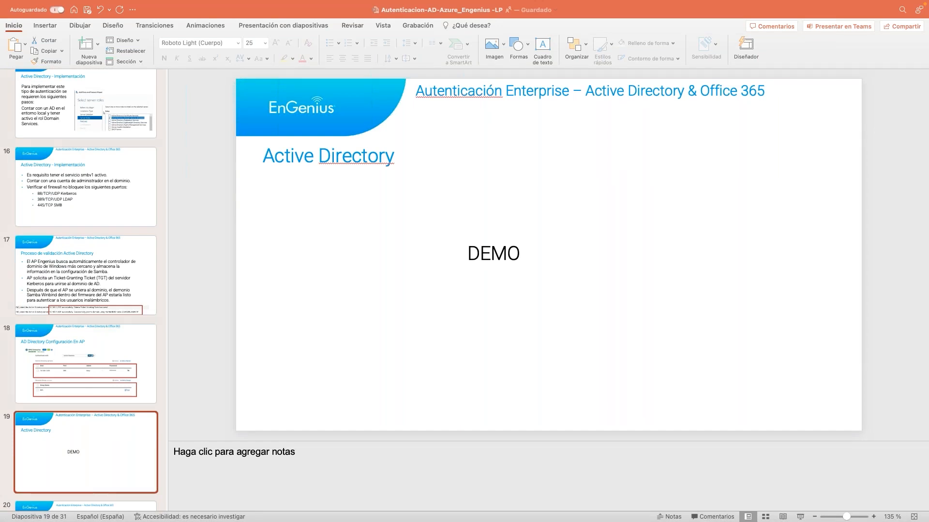
{"action": "mouse_move", "coordinate": [62, 5]}
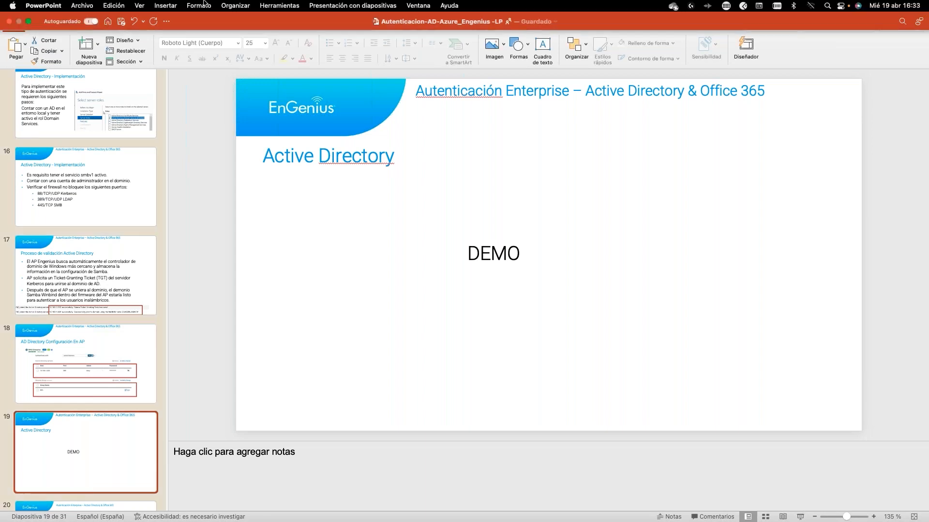
{"action": "left_click", "coordinate": [28, 22]}
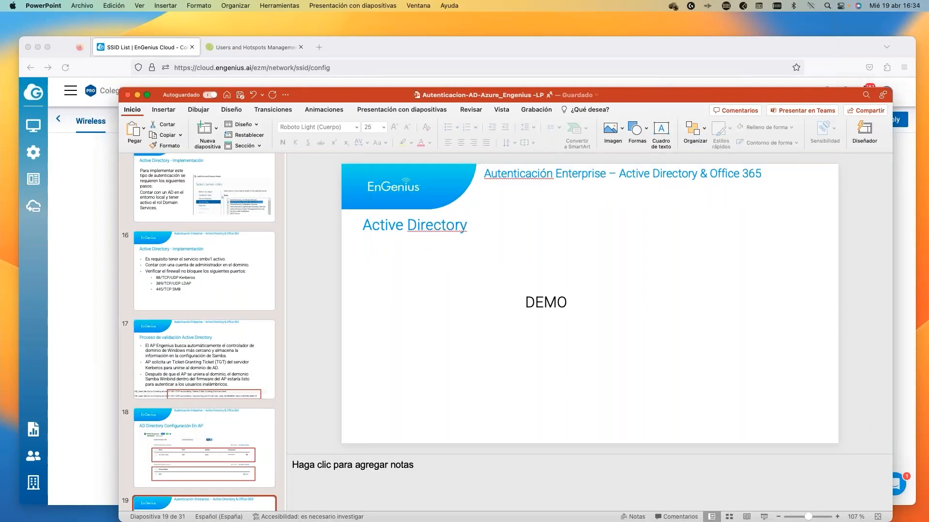
{"action": "left_click_drag", "start_coordinate": [0, 127], "coordinate": [404, 40]}
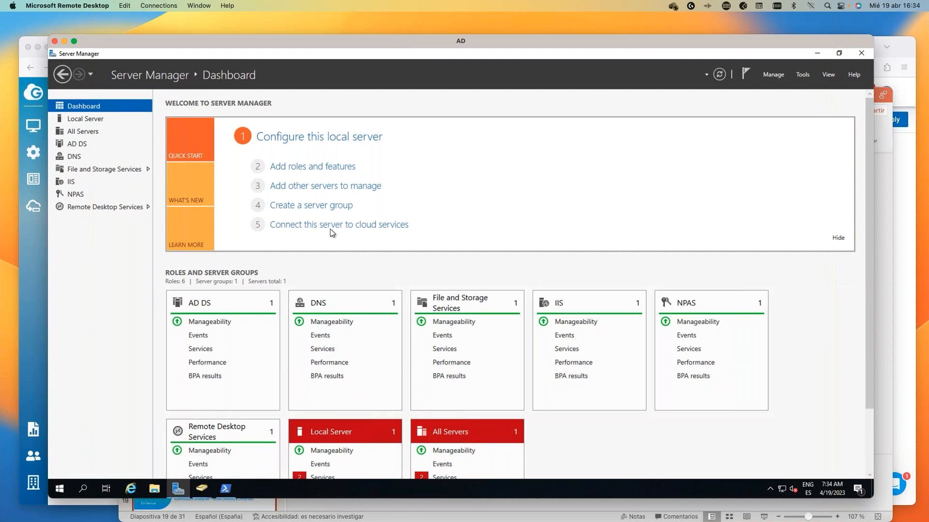
{"action": "left_click", "coordinate": [312, 166]}
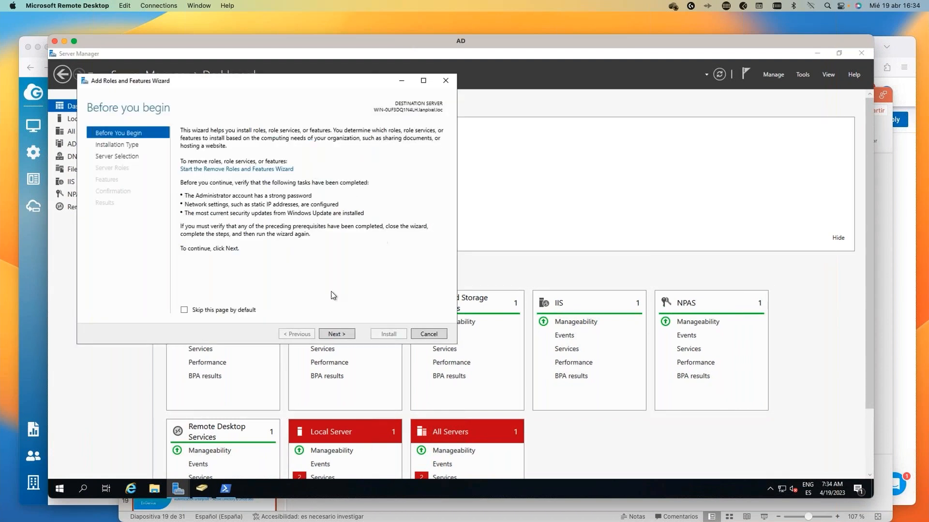
{"action": "left_click", "coordinate": [339, 334]}
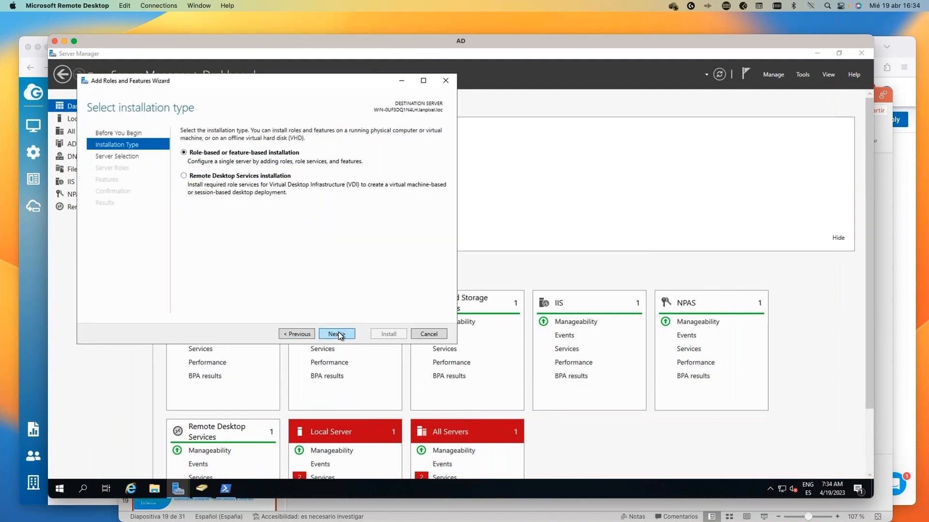
{"action": "left_click", "coordinate": [339, 333]}
{"action": "left_click", "coordinate": [338, 333]}
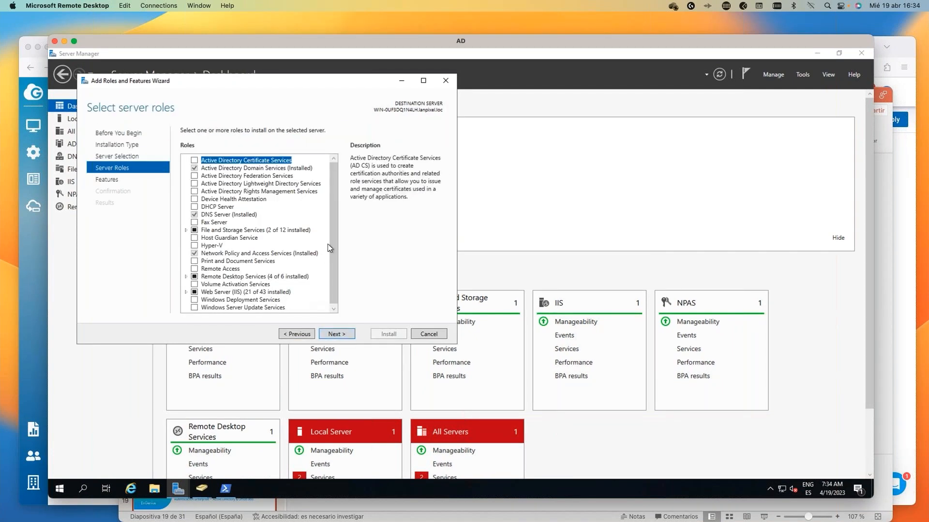
{"action": "left_click", "coordinate": [264, 171]}
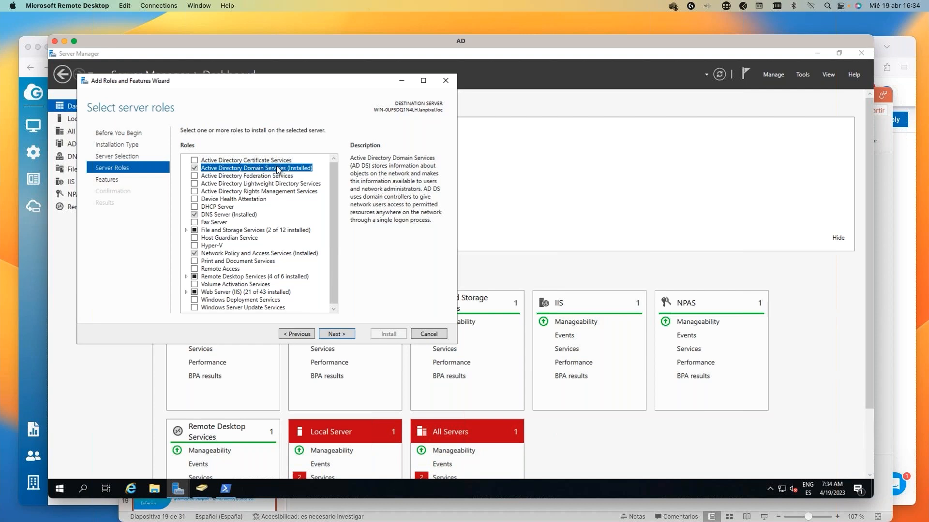
{"action": "left_click", "coordinate": [335, 334]}
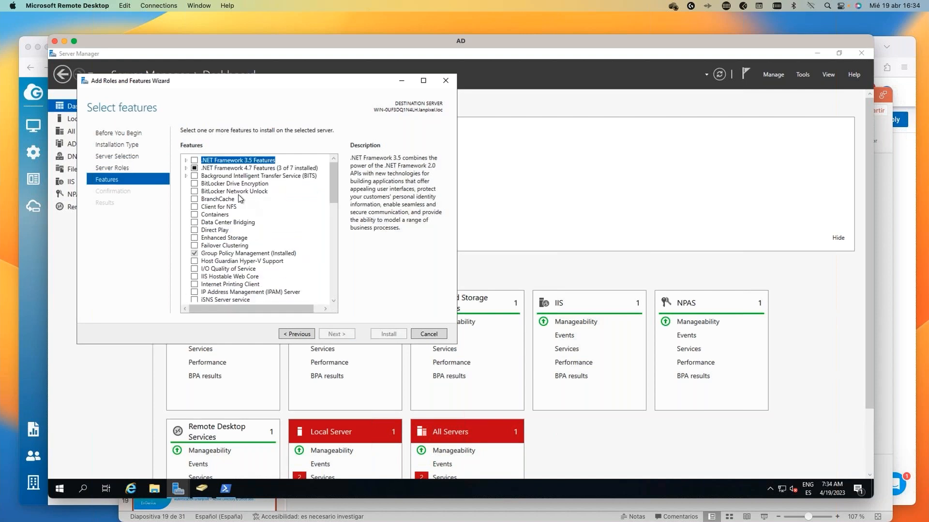
{"action": "scroll", "coordinate": [227, 288], "scroll_direction": "down", "scroll_amount": 6}
{"action": "scroll", "coordinate": [227, 289], "scroll_direction": "down", "scroll_amount": 6}
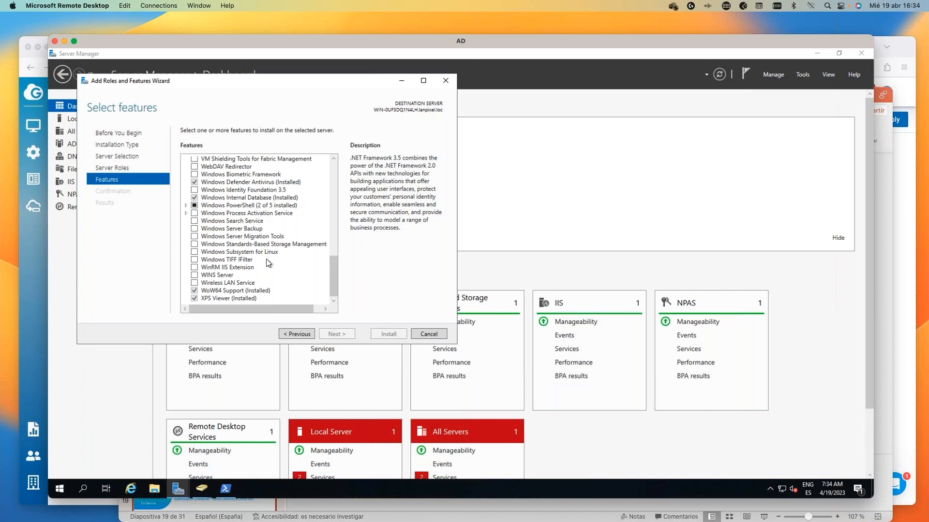
{"action": "scroll", "coordinate": [267, 263], "scroll_direction": "up", "scroll_amount": 8}
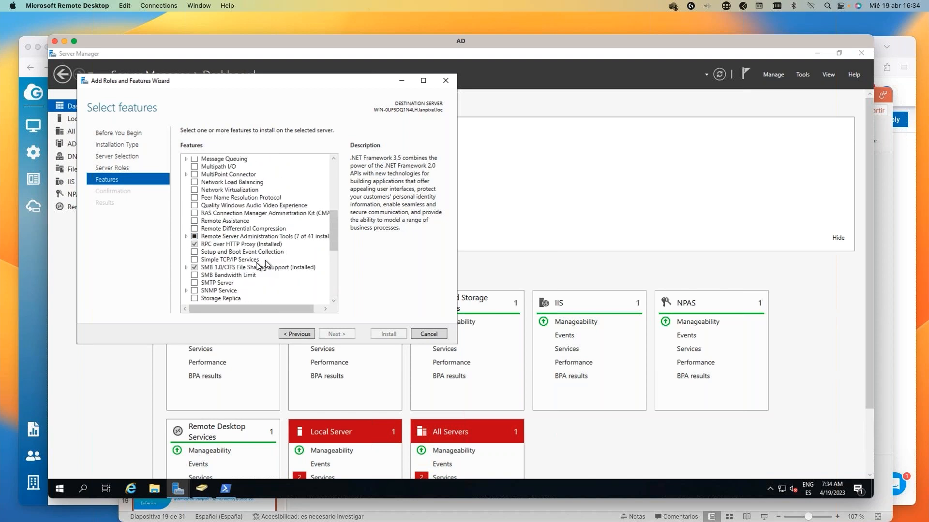
{"action": "left_click", "coordinate": [253, 261]}
{"action": "left_click", "coordinate": [235, 268]}
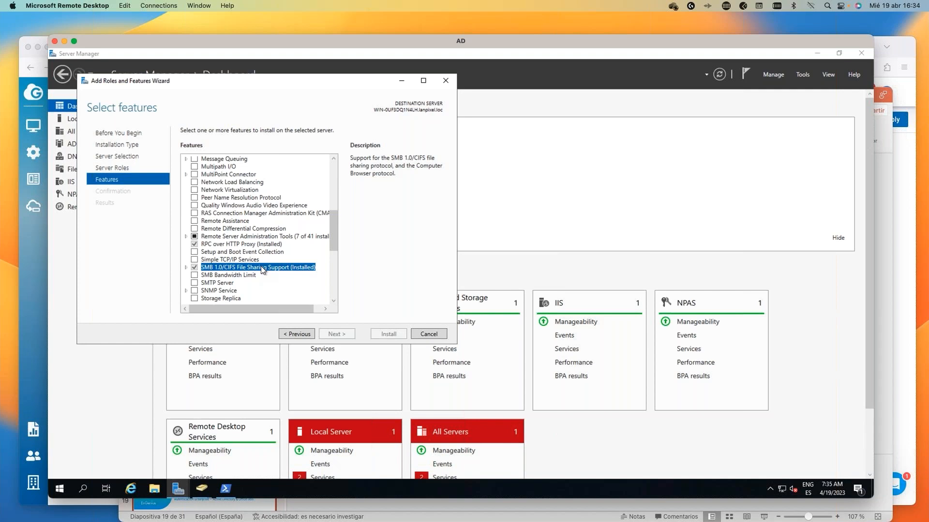
{"action": "left_click", "coordinate": [428, 334]}
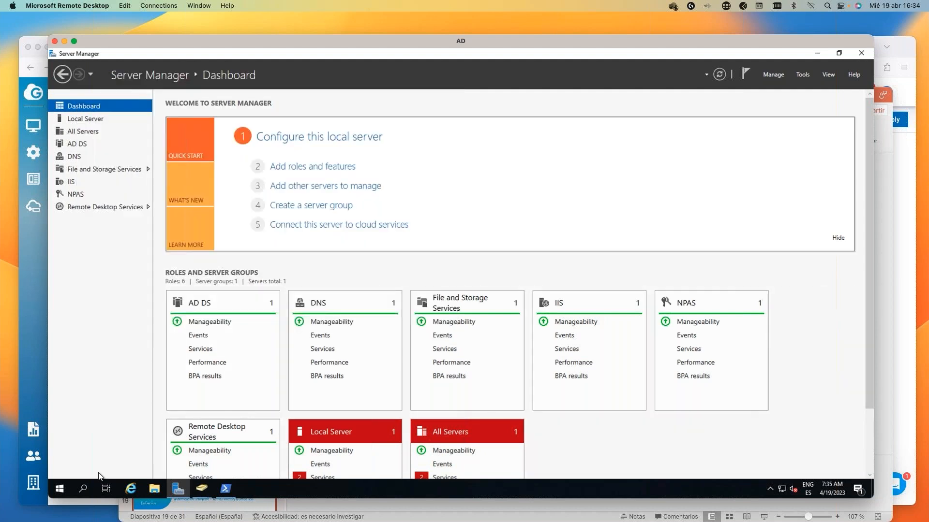
Launch Active Directory Users and Computers from Windows Administrative Tools.
{"action": "left_click", "coordinate": [60, 488]}
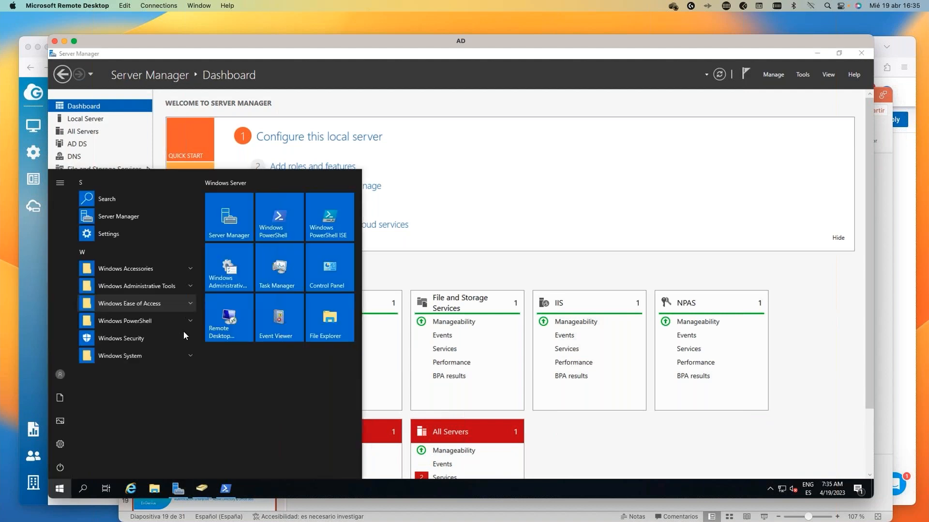
{"action": "left_click", "coordinate": [190, 285]}
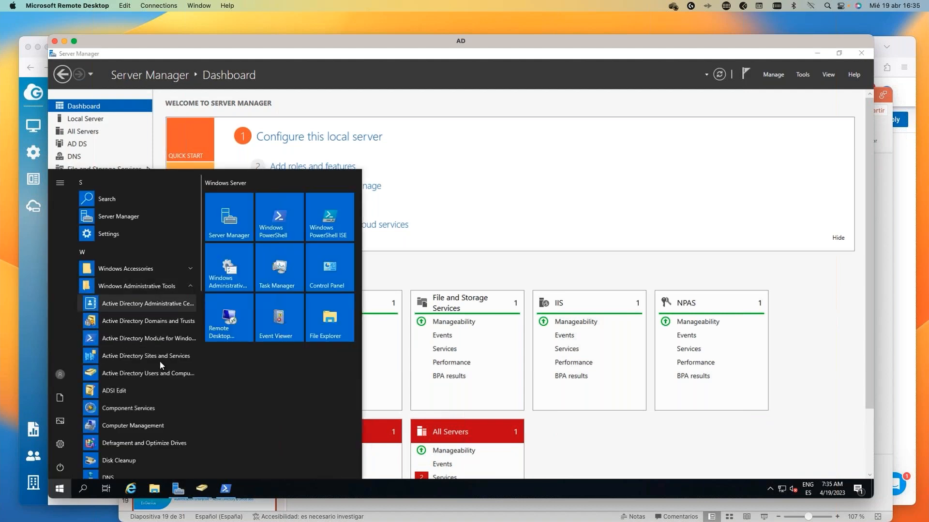
{"action": "left_click", "coordinate": [155, 375]}
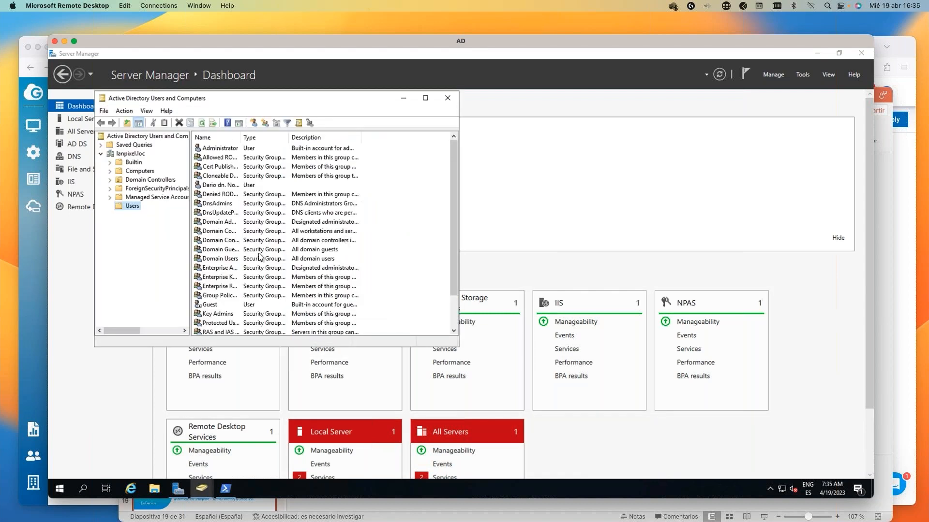
{"action": "scroll", "coordinate": [251, 236], "scroll_direction": "down", "scroll_amount": 2}
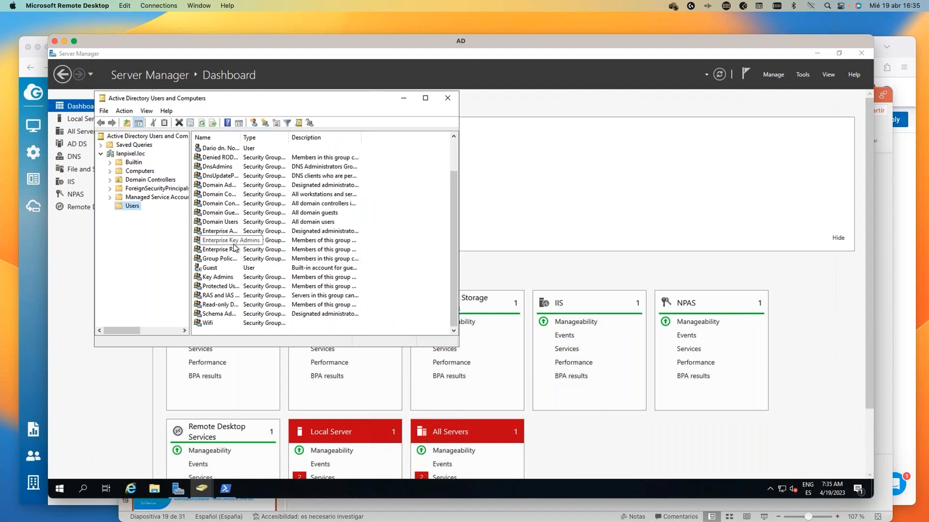
{"action": "scroll", "coordinate": [234, 248], "scroll_direction": "up", "scroll_amount": 2}
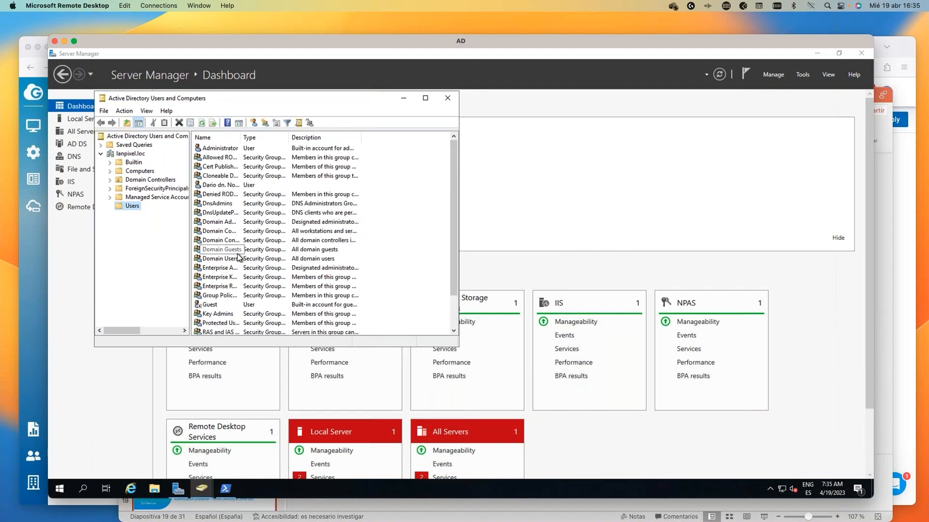
{"action": "scroll", "coordinate": [238, 257], "scroll_direction": "down", "scroll_amount": 2}
Select the Wifi security group in the lanpixel.loc Users container.
{"action": "left_click", "coordinate": [220, 325]}
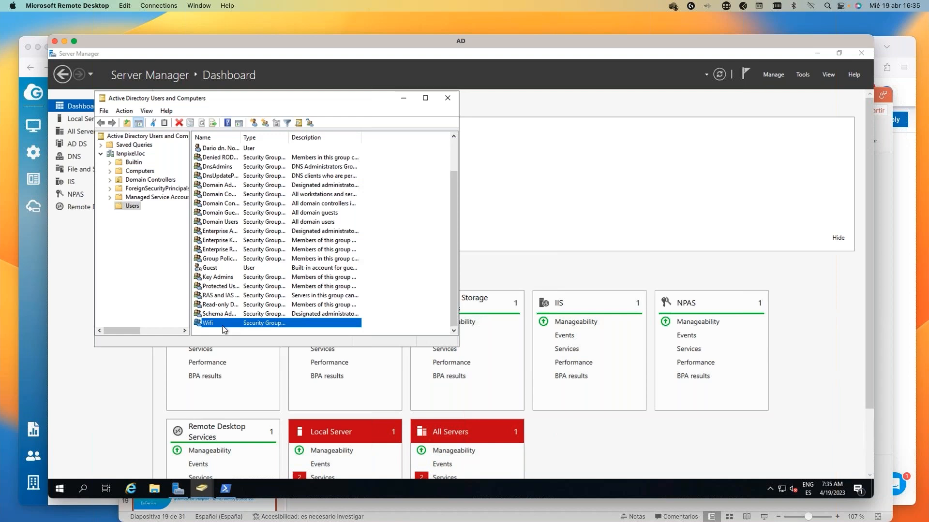
{"action": "scroll", "coordinate": [240, 242], "scroll_direction": "up", "scroll_amount": 2}
{"action": "scroll", "coordinate": [240, 242], "scroll_direction": "down", "scroll_amount": 2}
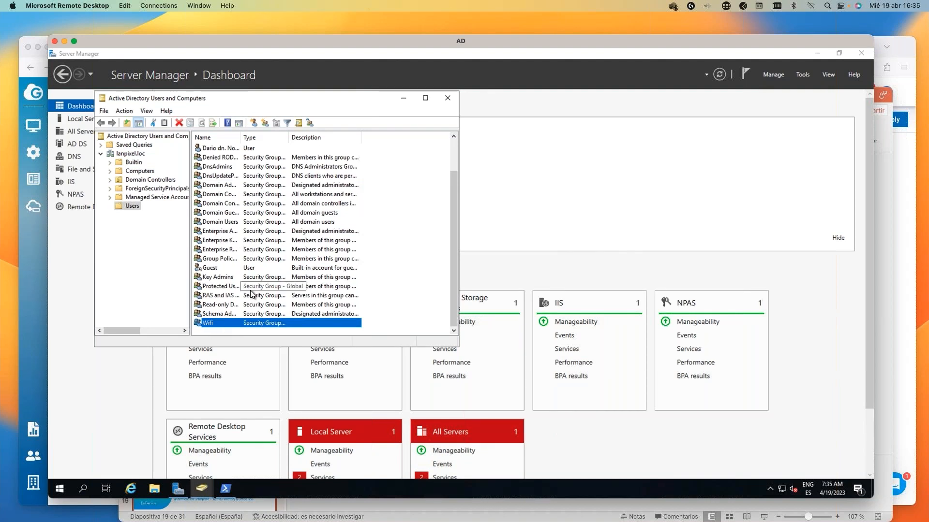
{"action": "scroll", "coordinate": [251, 294], "scroll_direction": "up", "scroll_amount": 2}
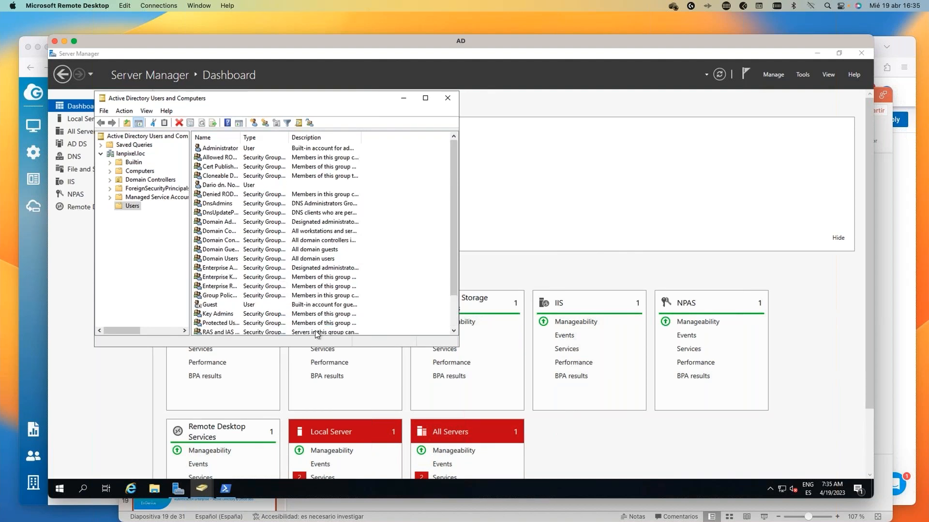
{"action": "left_click", "coordinate": [226, 490]}
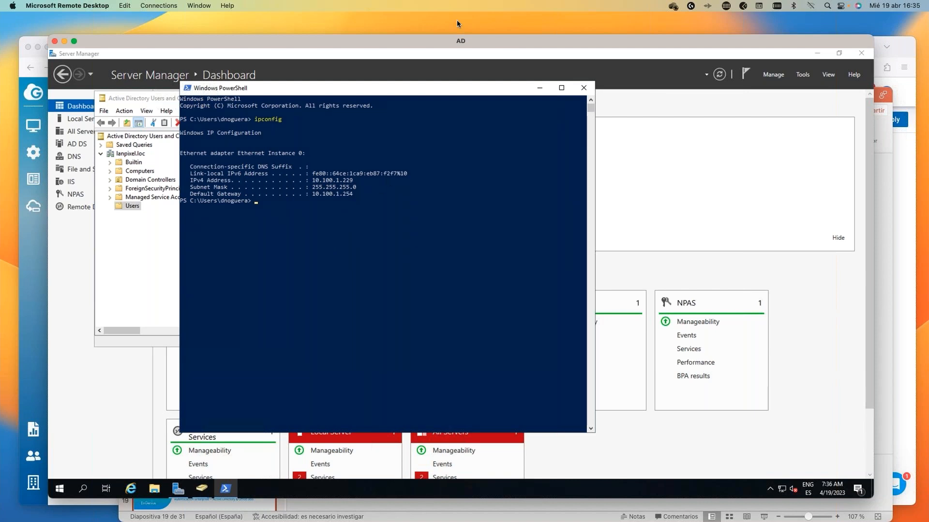
Show the server's IPv4 address 10.100.1.229 in PowerShell, then minimize PowerShell.
{"action": "left_click_drag", "start_coordinate": [495, 40], "coordinate": [485, 49]}
{"action": "left_click", "coordinate": [532, 97]}
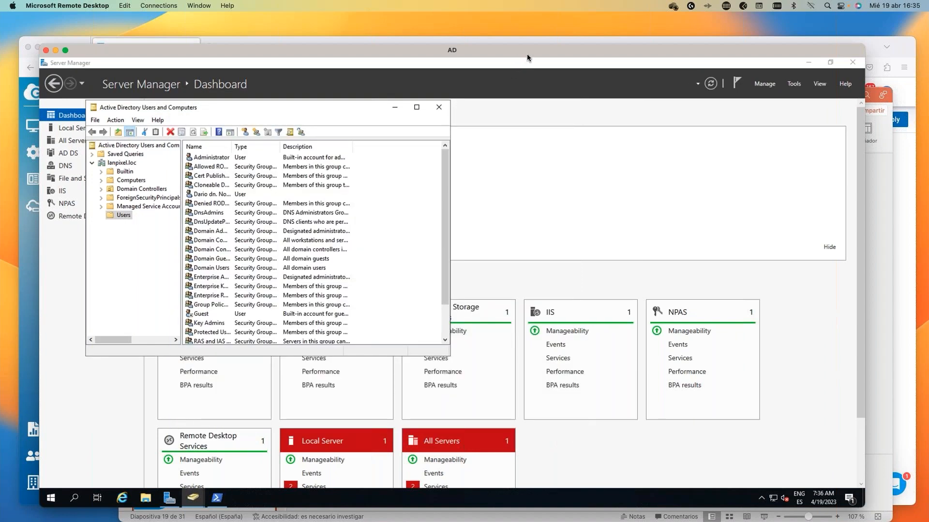
{"action": "left_click_drag", "start_coordinate": [527, 54], "coordinate": [437, 67]}
Bring PowerPoint forward and start presenter view from the DEMO slide.
{"action": "key", "text": "super+h"}
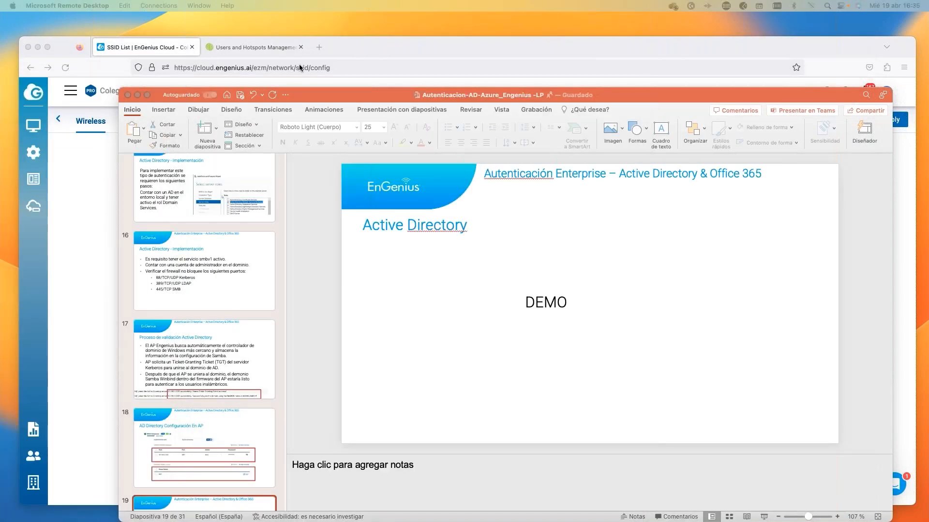
{"action": "left_click", "coordinate": [330, 96]}
{"action": "left_click", "coordinate": [140, 5]}
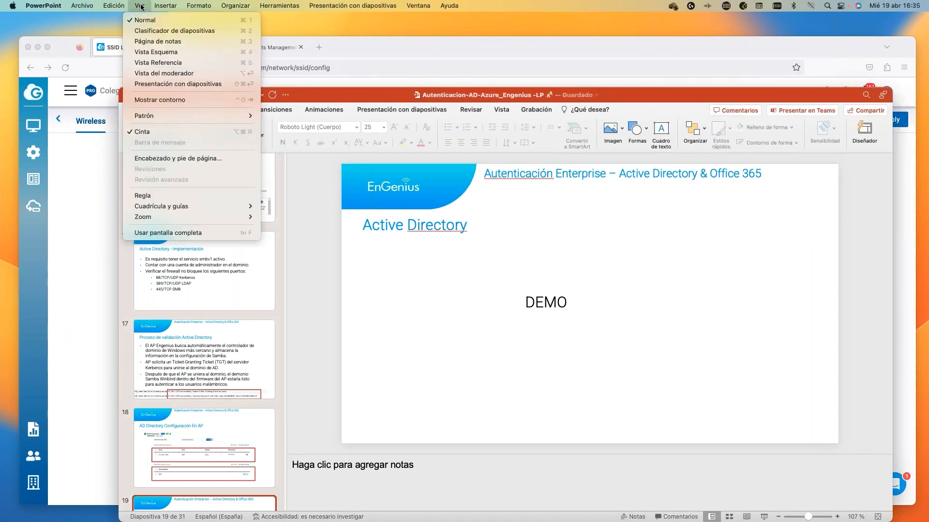
{"action": "left_click", "coordinate": [165, 74]}
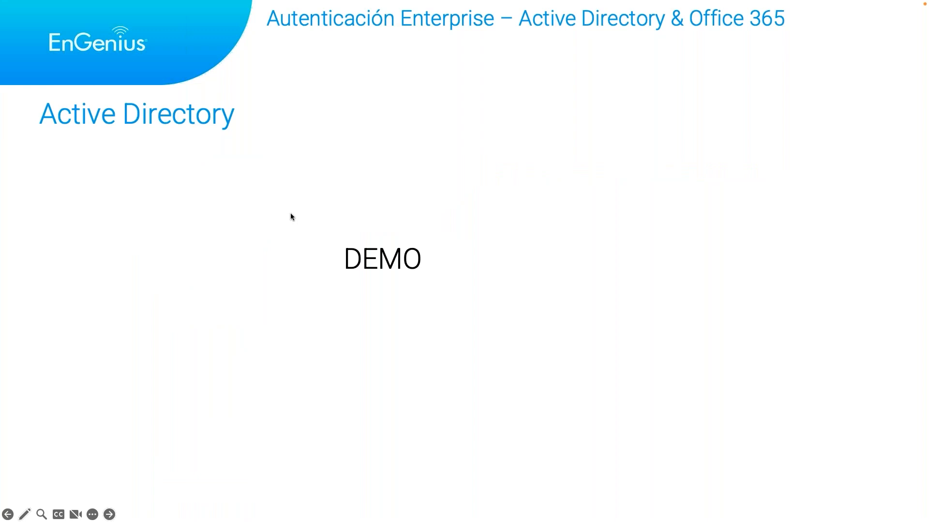
Switch between the Azure portal desktop and the presentation, ending on slide 19.
{"action": "key", "text": "ctrl+Right"}
{"action": "key", "text": "ctrl+Left"}
{"action": "key", "text": "ctrl+Right"}
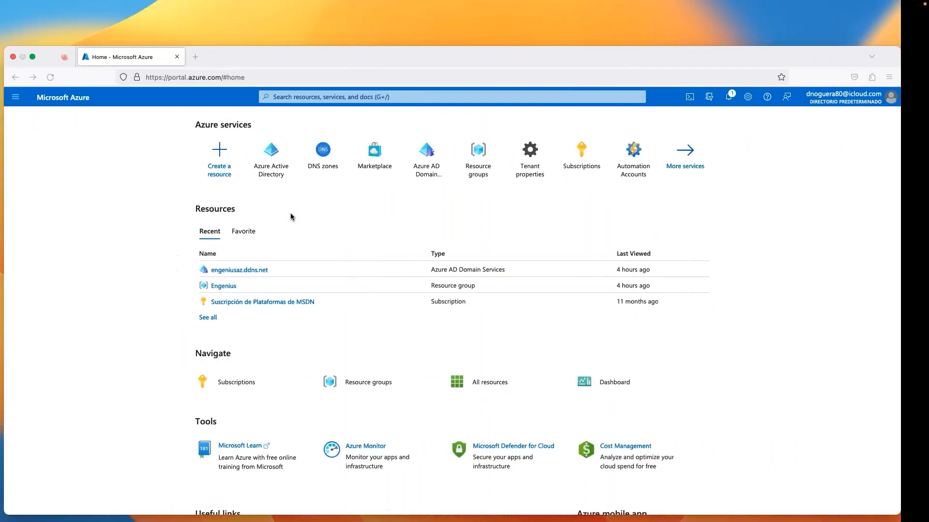
{"action": "key", "text": "ctrl+Left"}
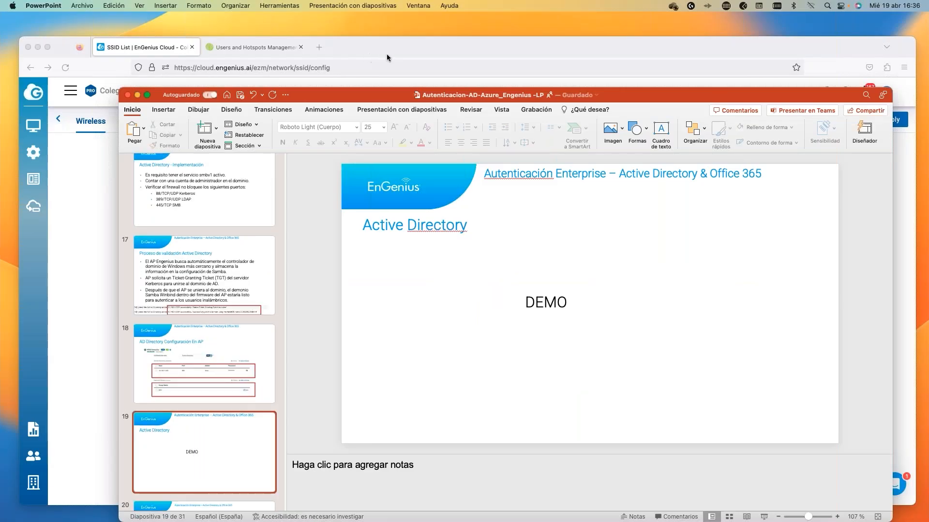
In Firefox, leave the new network form for the SSID List and open the AD network.
{"action": "left_click", "coordinate": [387, 57]}
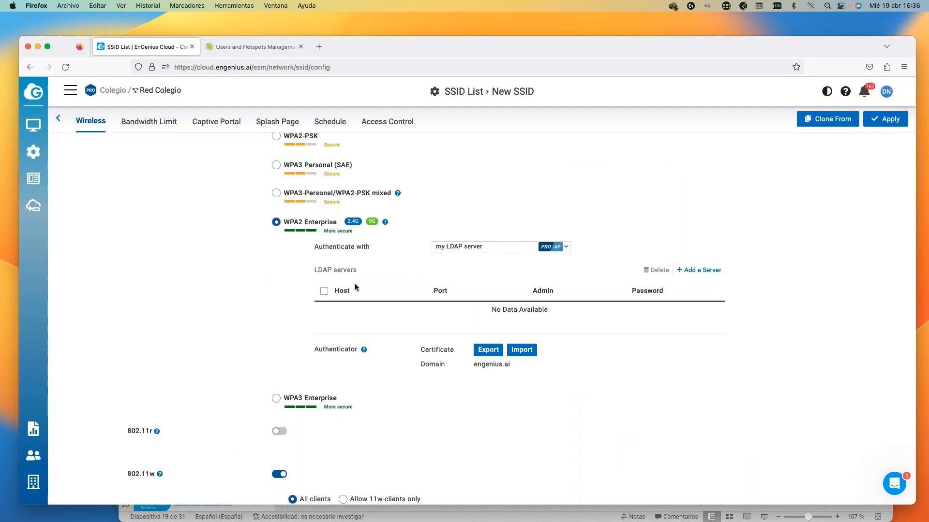
{"action": "left_click", "coordinate": [58, 118]}
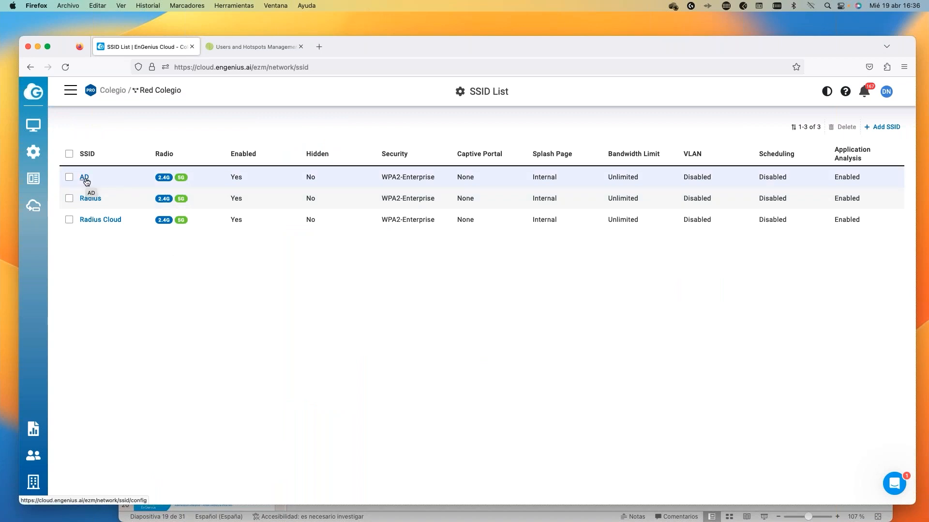
{"action": "left_click", "coordinate": [85, 178]}
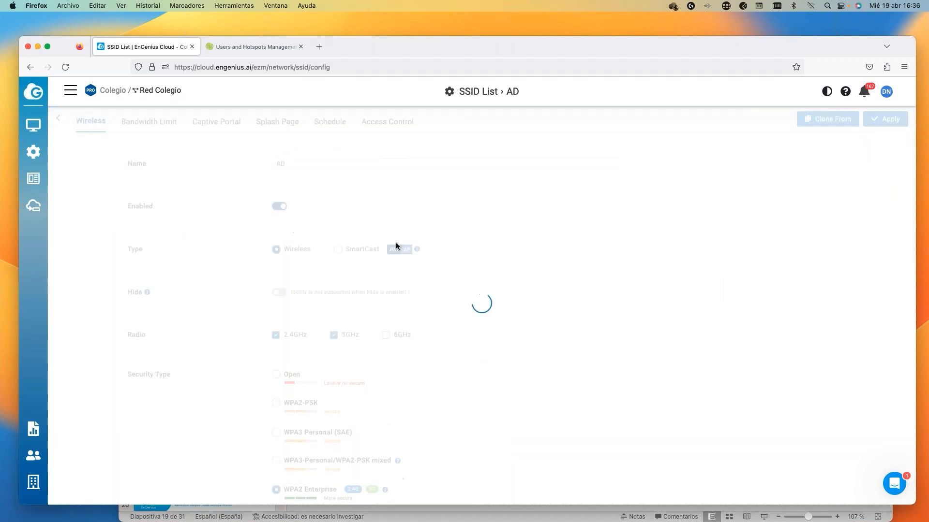
Scroll through the AD SSID's WPA2-Enterprise Active Directory server settings, then return to the SSID List.
{"action": "scroll", "coordinate": [497, 382], "scroll_direction": "down", "scroll_amount": 5}
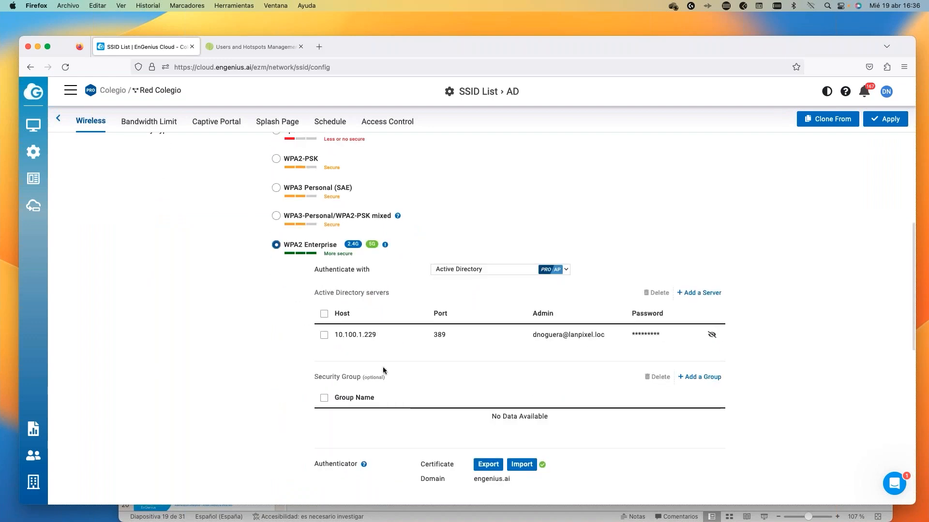
{"action": "scroll", "coordinate": [494, 349], "scroll_direction": "down", "scroll_amount": 1}
{"action": "scroll", "coordinate": [494, 349], "scroll_direction": "up", "scroll_amount": 1}
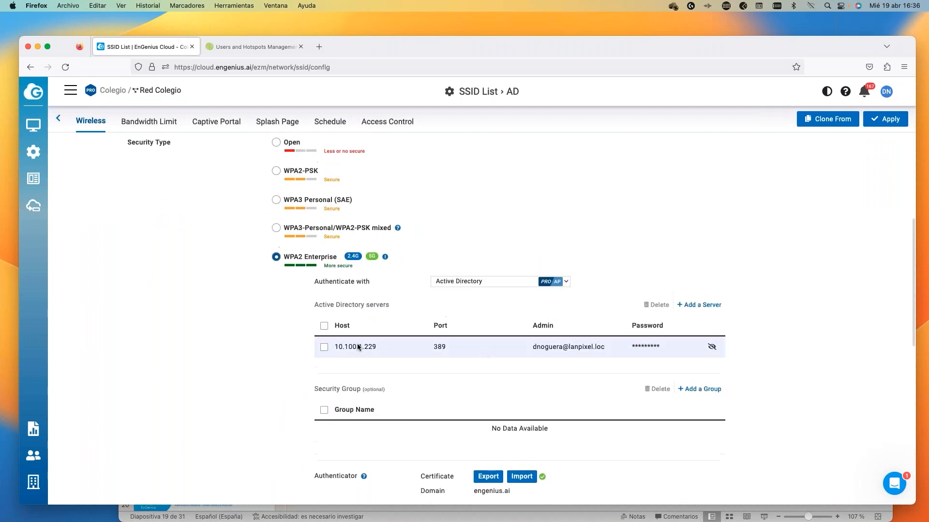
{"action": "scroll", "coordinate": [546, 349], "scroll_direction": "down", "scroll_amount": 4}
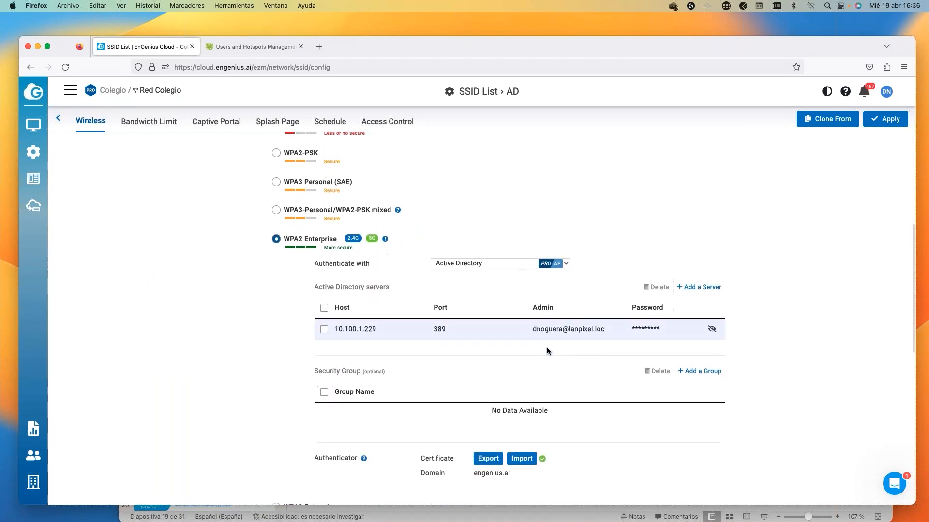
{"action": "scroll", "coordinate": [546, 350], "scroll_direction": "down", "scroll_amount": 1}
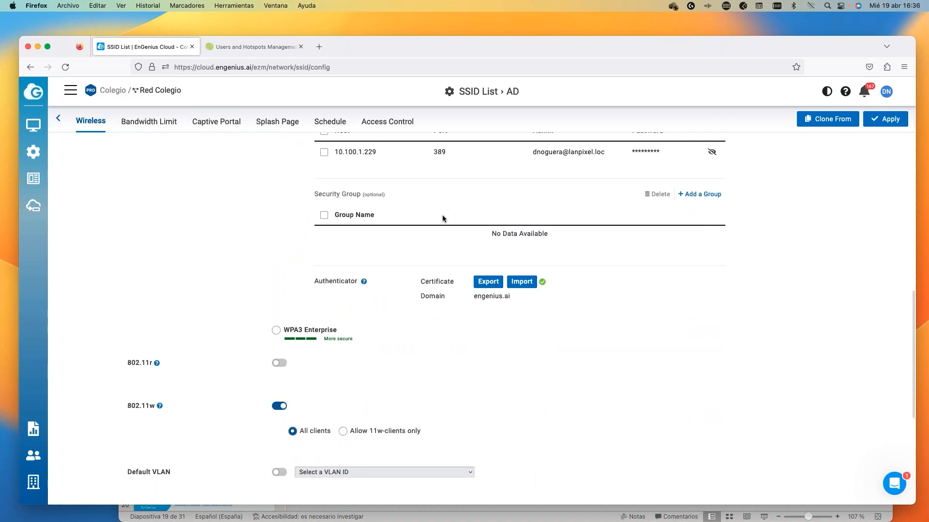
{"action": "scroll", "coordinate": [367, 239], "scroll_direction": "down", "scroll_amount": 1}
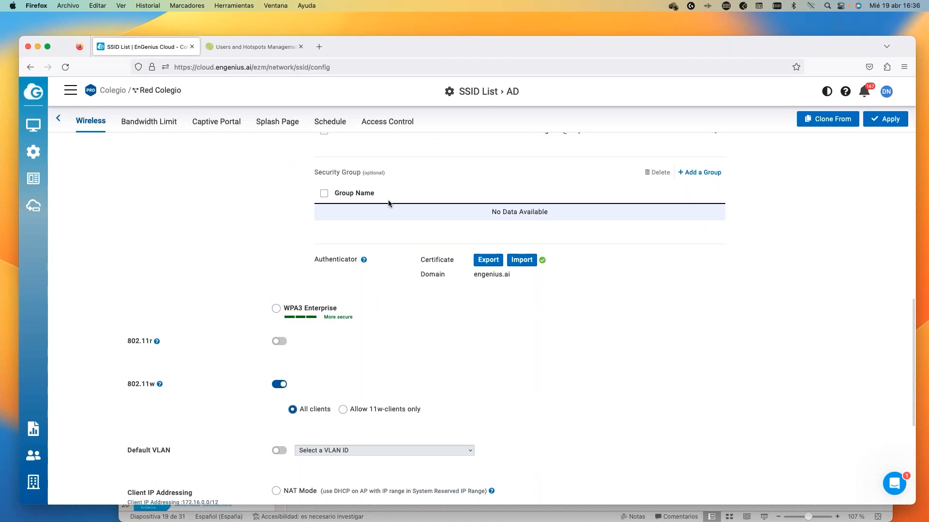
{"action": "scroll", "coordinate": [397, 233], "scroll_direction": "up", "scroll_amount": 10}
{"action": "scroll", "coordinate": [397, 233], "scroll_direction": "up", "scroll_amount": 4}
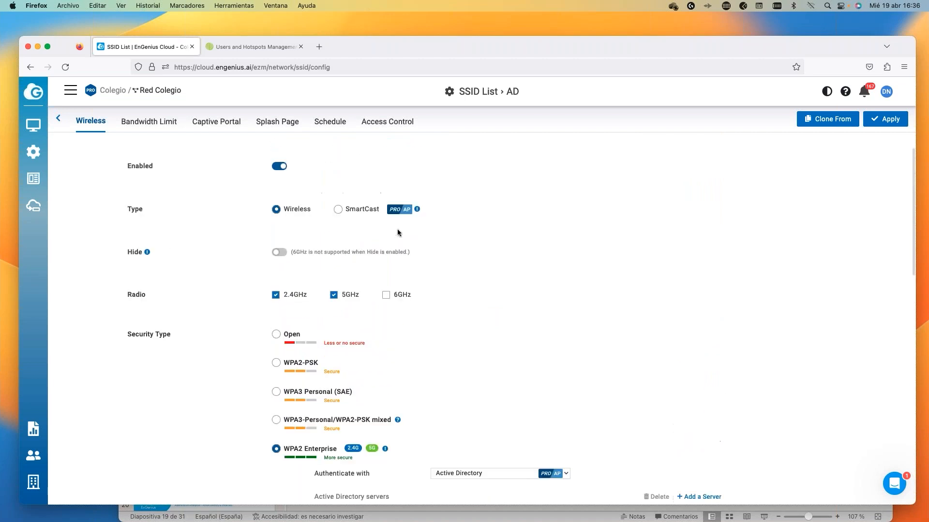
{"action": "scroll", "coordinate": [398, 233], "scroll_direction": "up", "scroll_amount": 1}
{"action": "scroll", "coordinate": [397, 233], "scroll_direction": "up", "scroll_amount": 1}
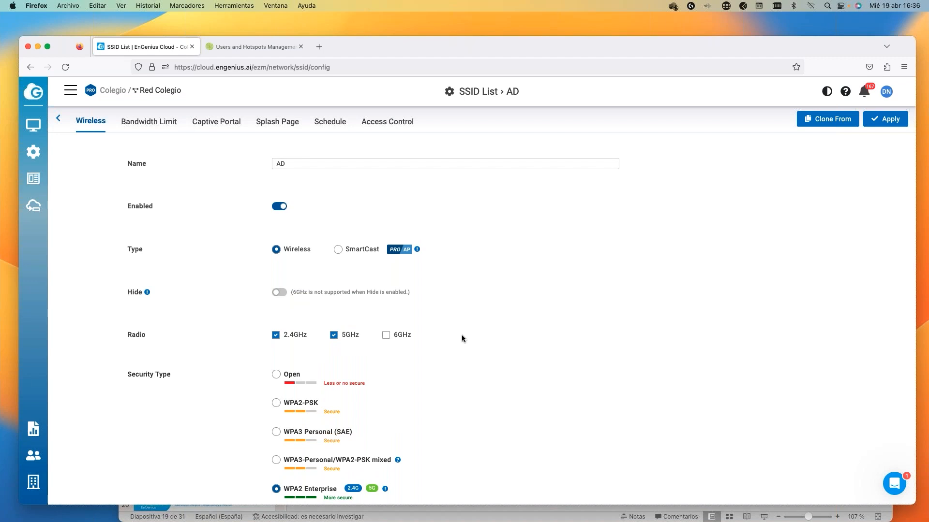
{"action": "scroll", "coordinate": [462, 334], "scroll_direction": "down", "scroll_amount": 5}
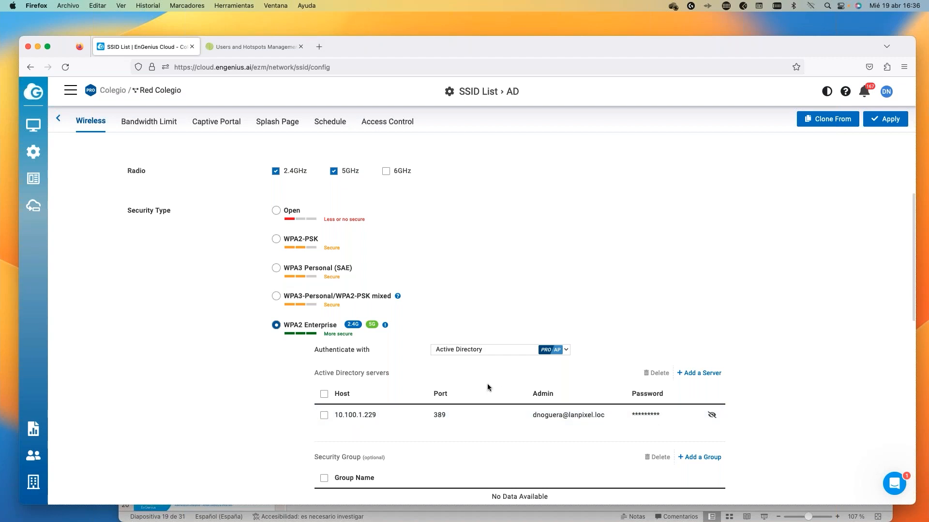
{"action": "scroll", "coordinate": [487, 384], "scroll_direction": "up", "scroll_amount": 1}
{"action": "scroll", "coordinate": [486, 384], "scroll_direction": "down", "scroll_amount": 5}
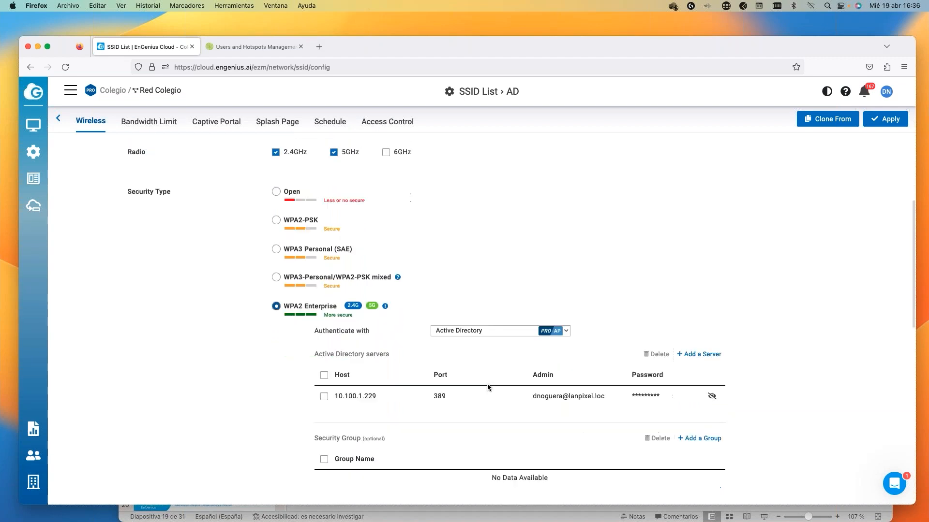
{"action": "scroll", "coordinate": [487, 384], "scroll_direction": "down", "scroll_amount": 3}
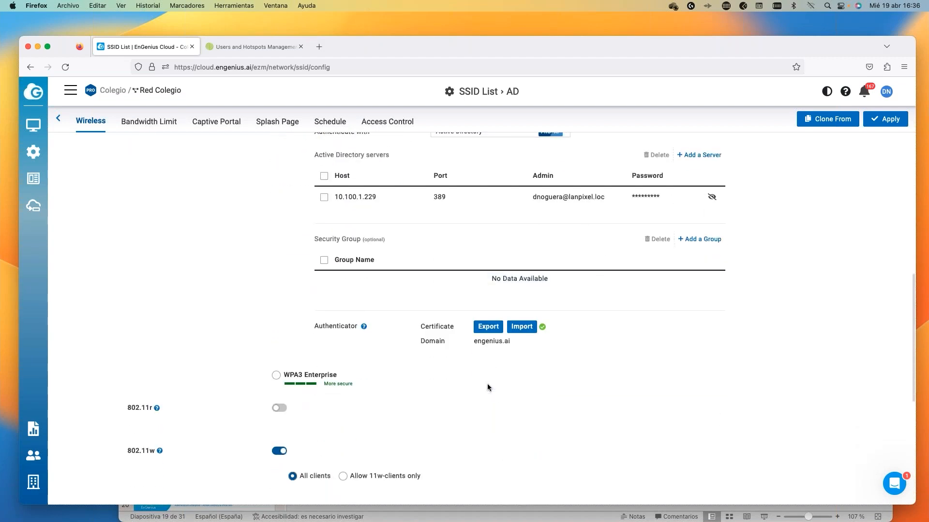
{"action": "scroll", "coordinate": [486, 384], "scroll_direction": "up", "scroll_amount": 10}
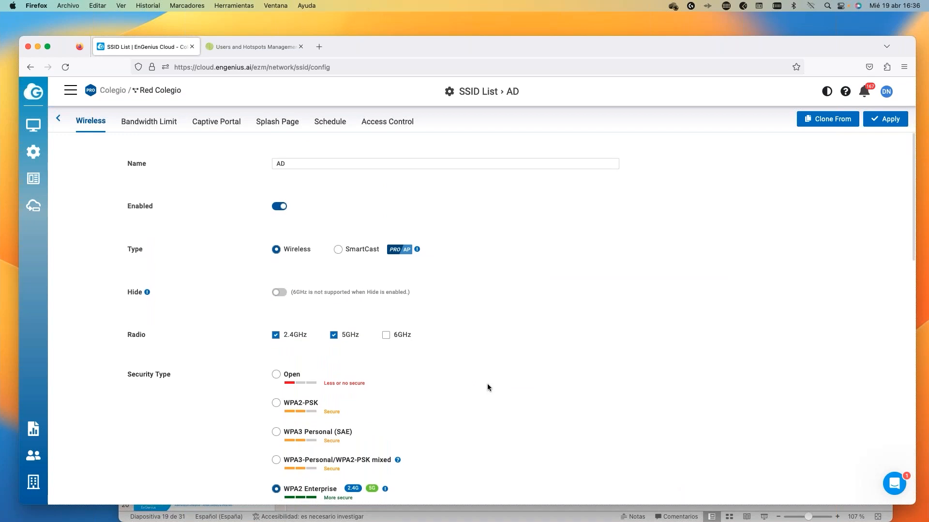
{"action": "left_click", "coordinate": [308, 166]}
{"action": "left_click", "coordinate": [459, 212]}
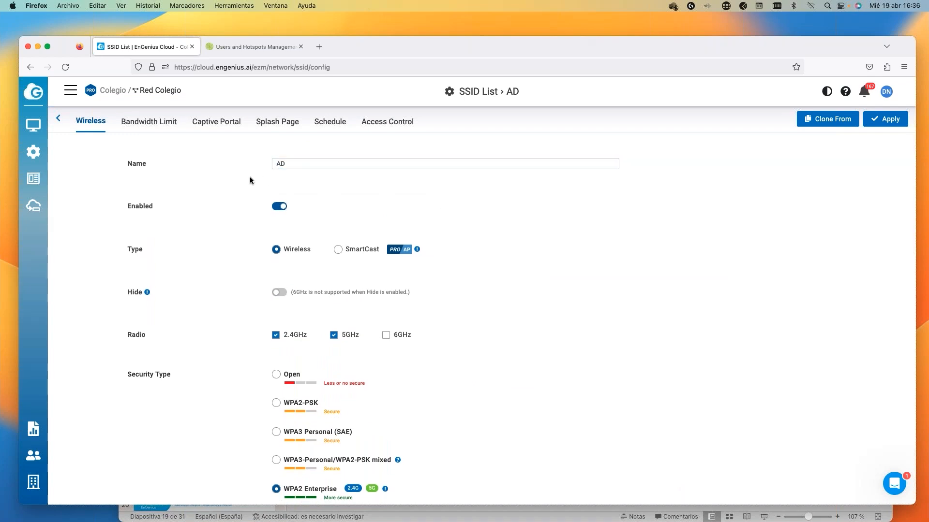
{"action": "left_click", "coordinate": [58, 118]}
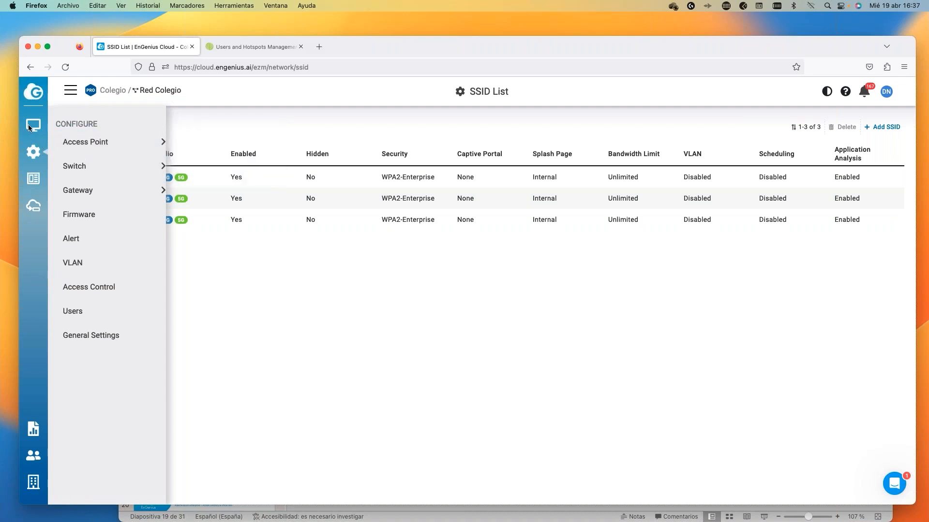
Open ECW220S Diag Tools, check the live client's 802.1X identity, and return to Access Points.
{"action": "mouse_move", "coordinate": [29, 128]}
{"action": "left_click", "coordinate": [92, 171]}
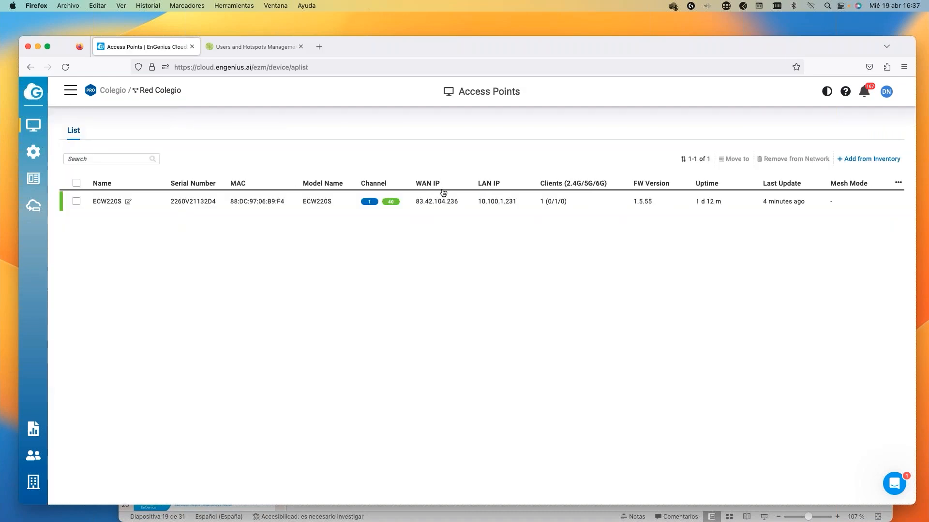
{"action": "mouse_move", "coordinate": [780, 207]}
{"action": "left_click", "coordinate": [811, 201]}
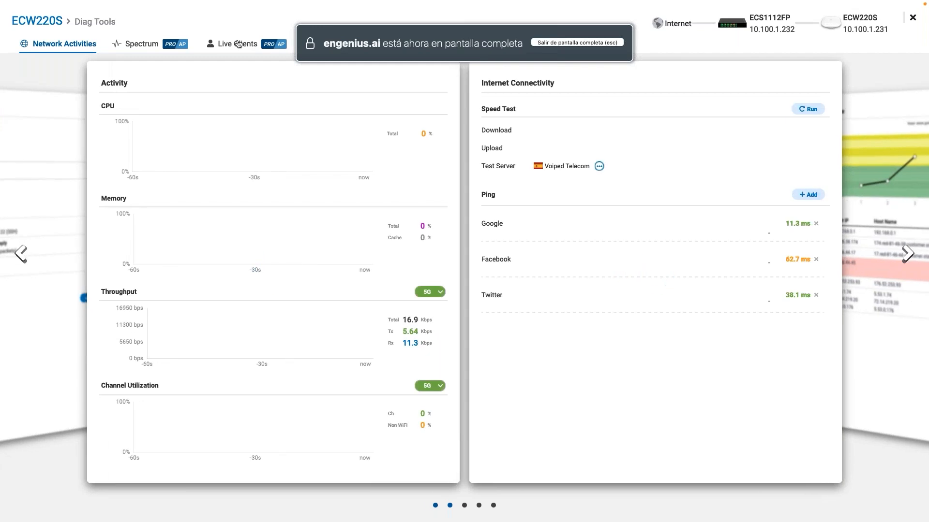
{"action": "left_click", "coordinate": [238, 44]}
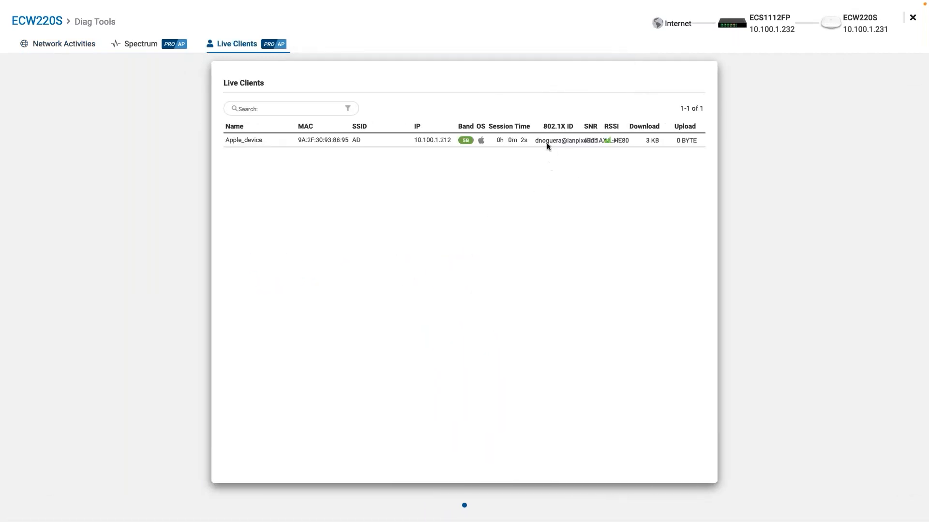
{"action": "left_click_drag", "start_coordinate": [535, 141], "coordinate": [562, 142]}
{"action": "left_click", "coordinate": [914, 19]}
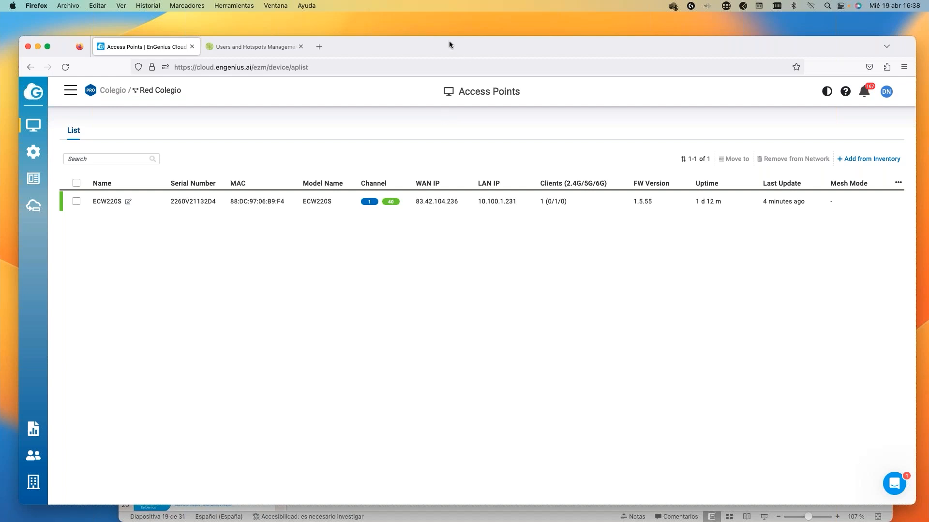
{"action": "left_click_drag", "start_coordinate": [444, 43], "coordinate": [443, 41]}
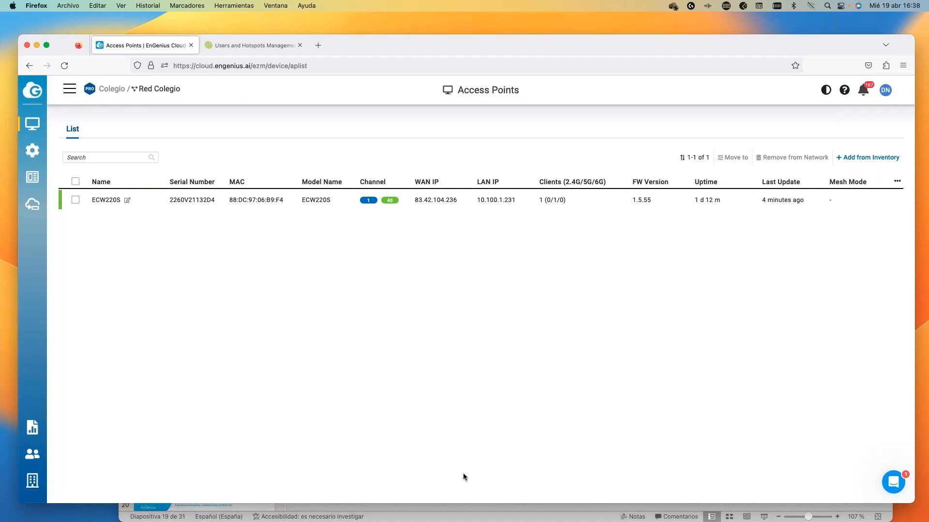
Restart presenter view from slide 19 and advance to 'Autenticación con Azure AD & Office 365'.
{"action": "left_click", "coordinate": [442, 520]}
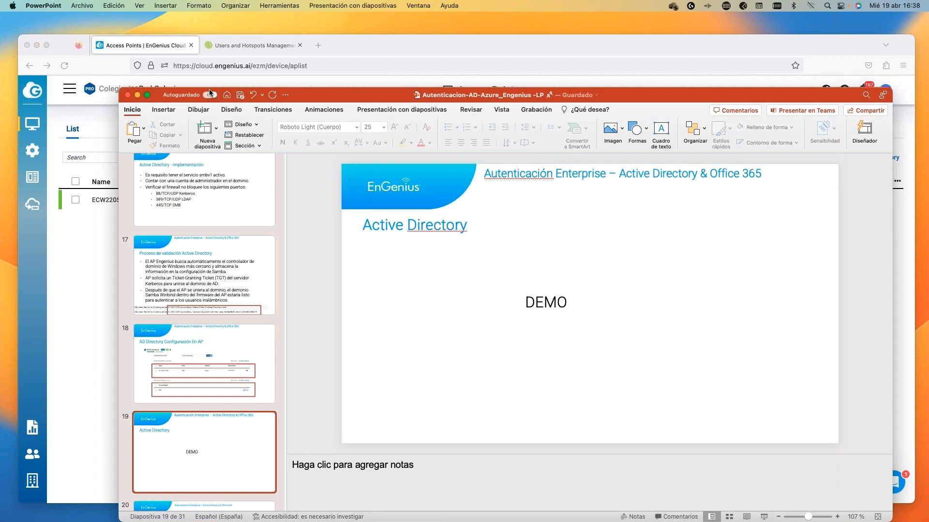
{"action": "left_click", "coordinate": [139, 5]}
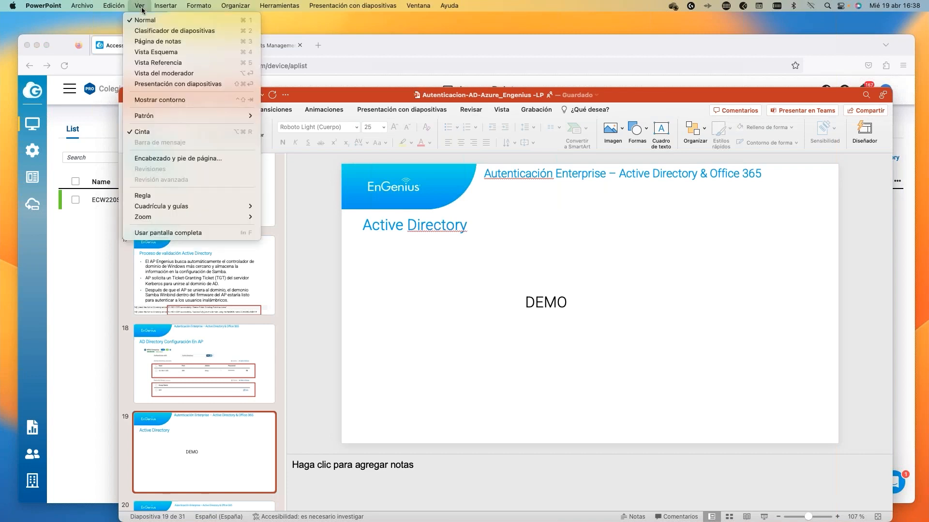
{"action": "left_click", "coordinate": [162, 73]}
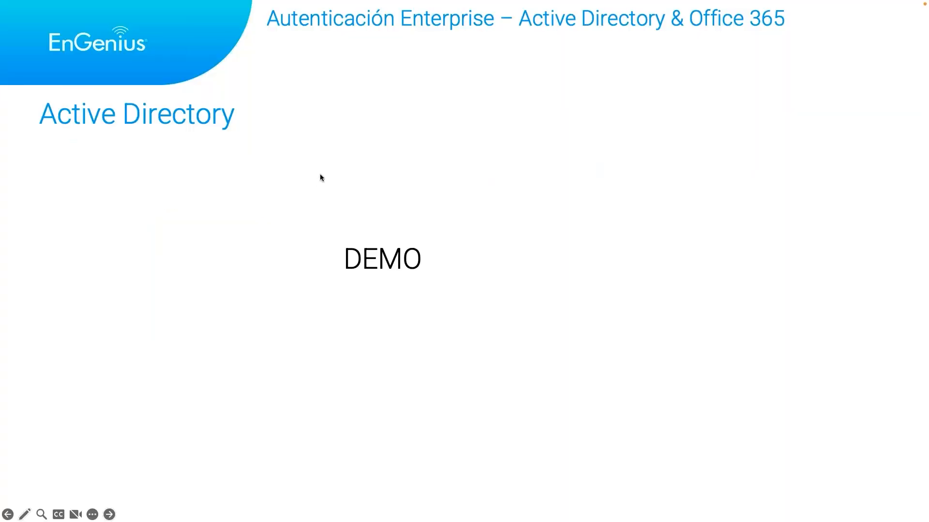
{"action": "key", "text": "Right"}
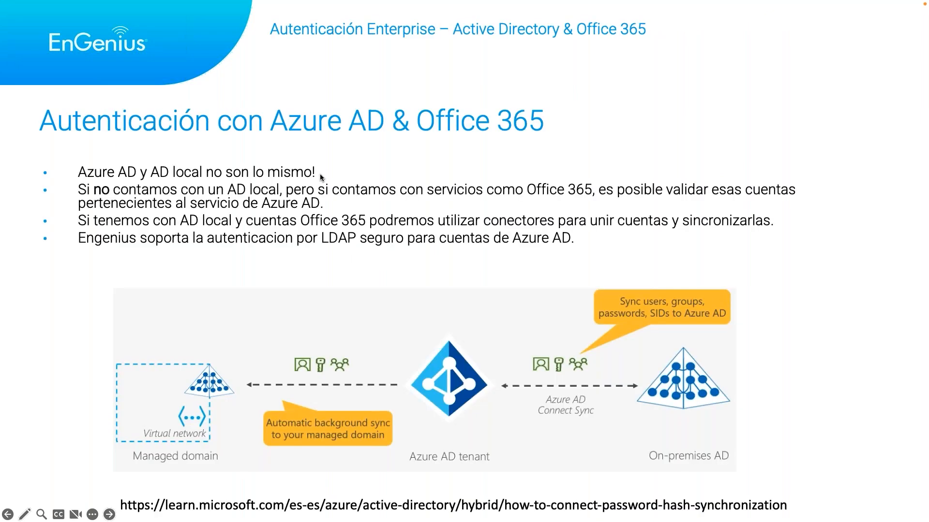
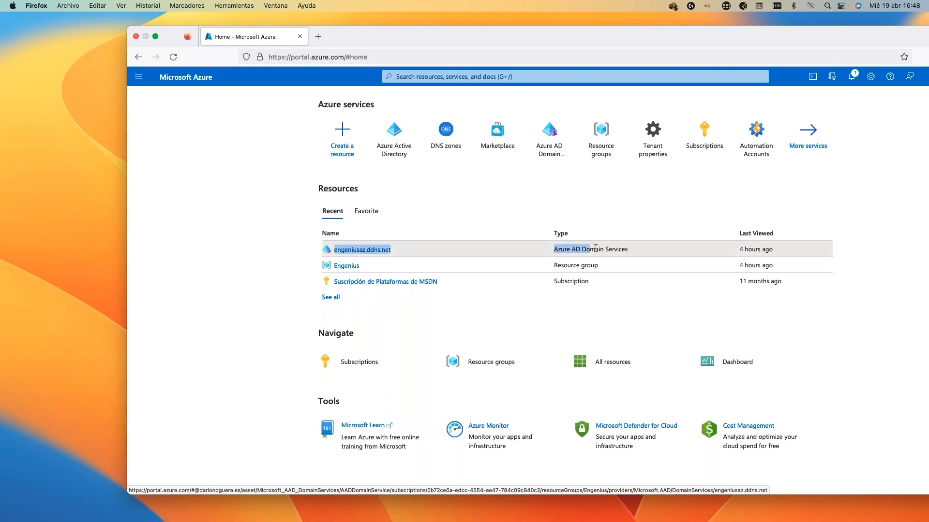
Search the Marketplace for 'domain ser' and start creating Azure AD Domain Services.
{"action": "left_click", "coordinate": [570, 215]}
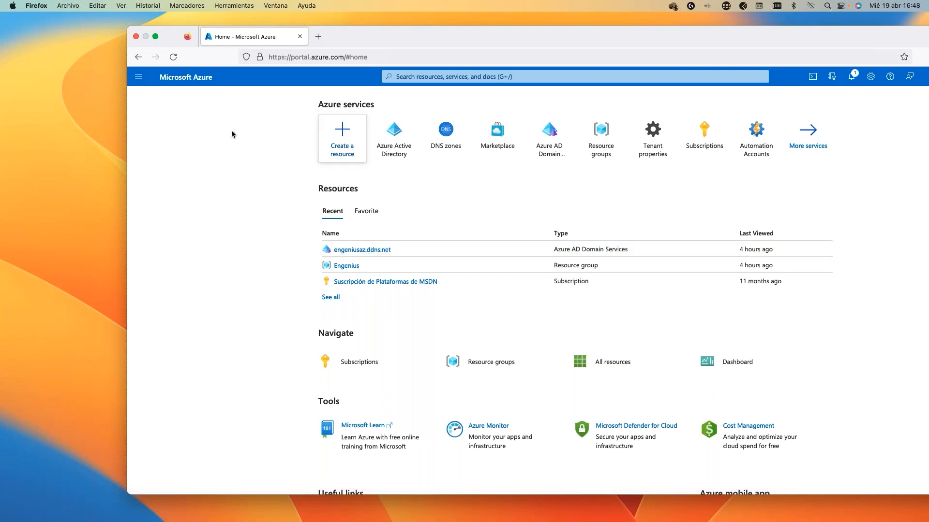
{"action": "left_click", "coordinate": [138, 80]}
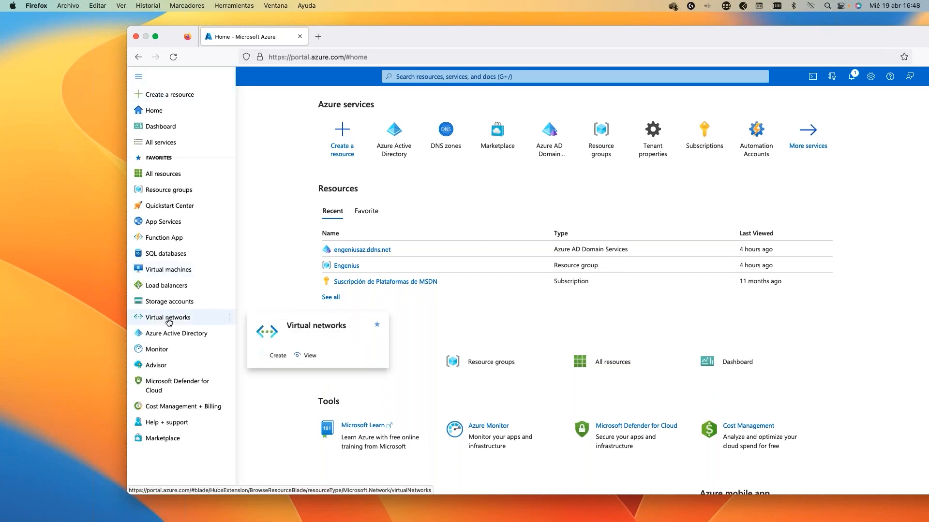
{"action": "left_click", "coordinate": [163, 438]}
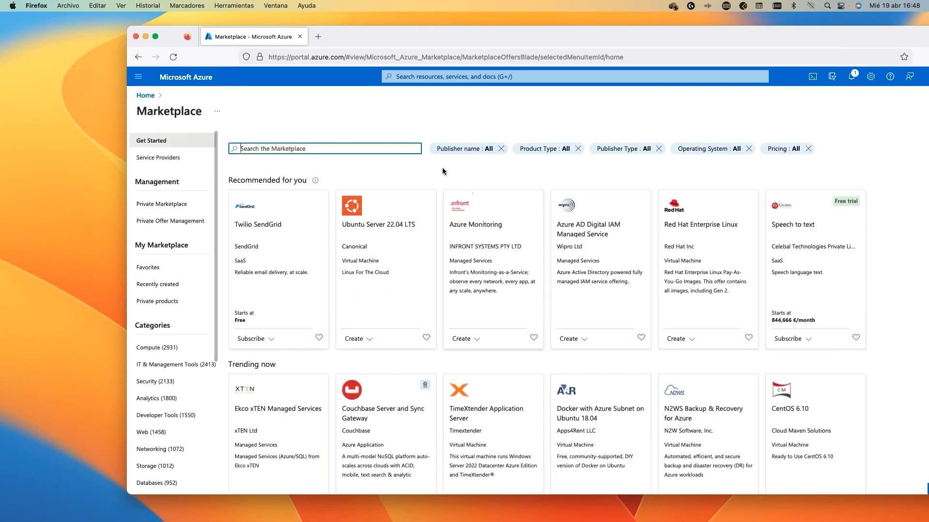
{"action": "type", "text": "domain ser"}
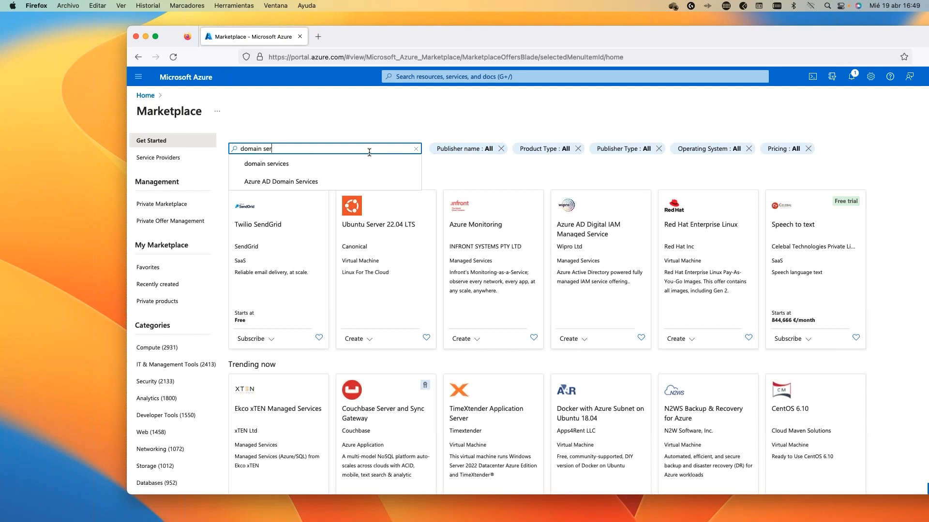
{"action": "left_click", "coordinate": [337, 166]}
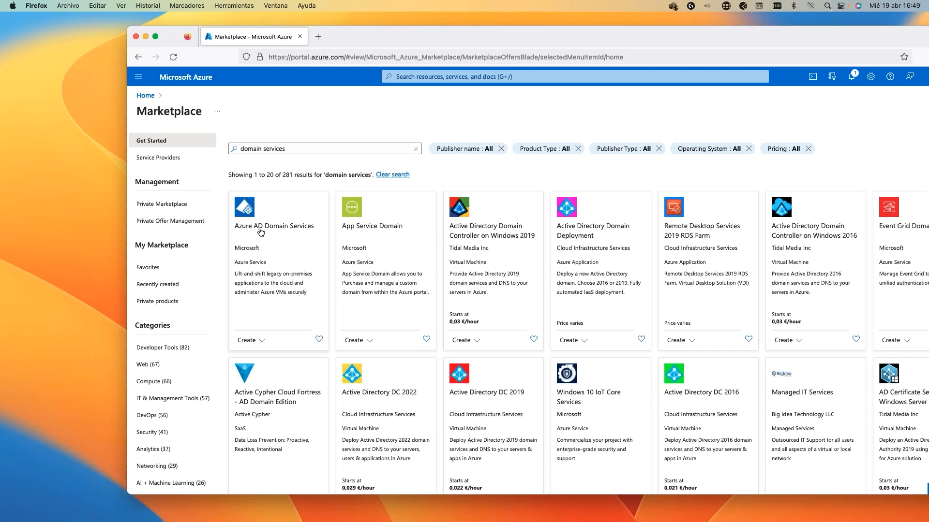
{"action": "left_click", "coordinate": [262, 340]}
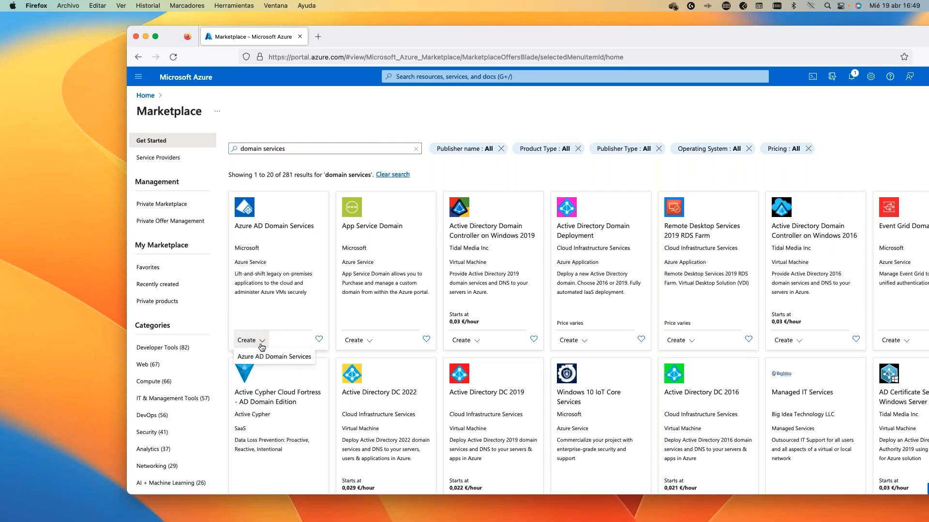
{"action": "left_click", "coordinate": [298, 361]}
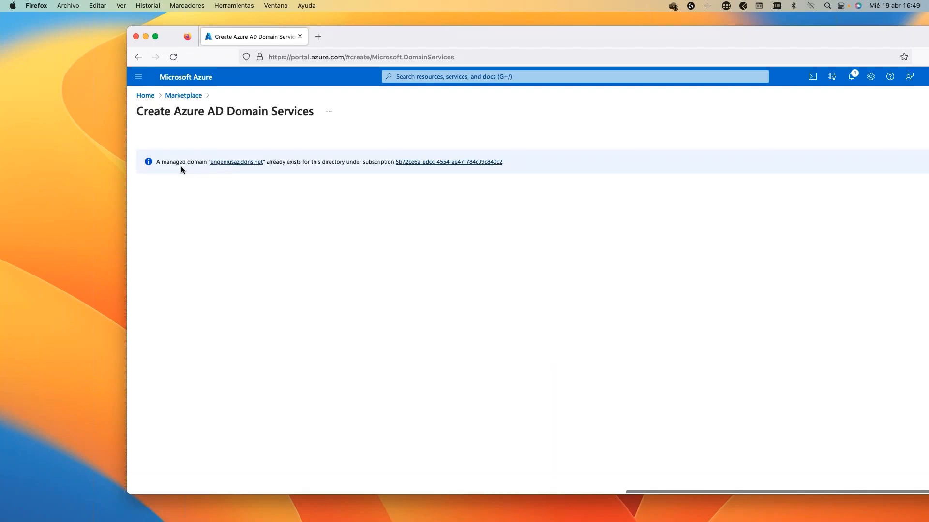
Return to the portal home and open the Resource groups list showing Engenius and NetworkWatcherRG.
{"action": "left_click_drag", "start_coordinate": [172, 165], "coordinate": [323, 170]}
{"action": "left_click", "coordinate": [316, 199]}
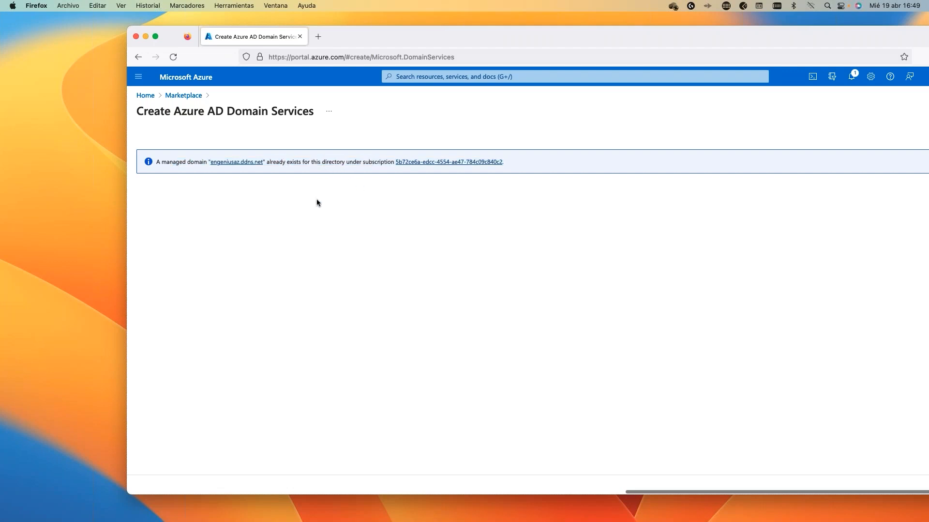
{"action": "left_click", "coordinate": [146, 96]}
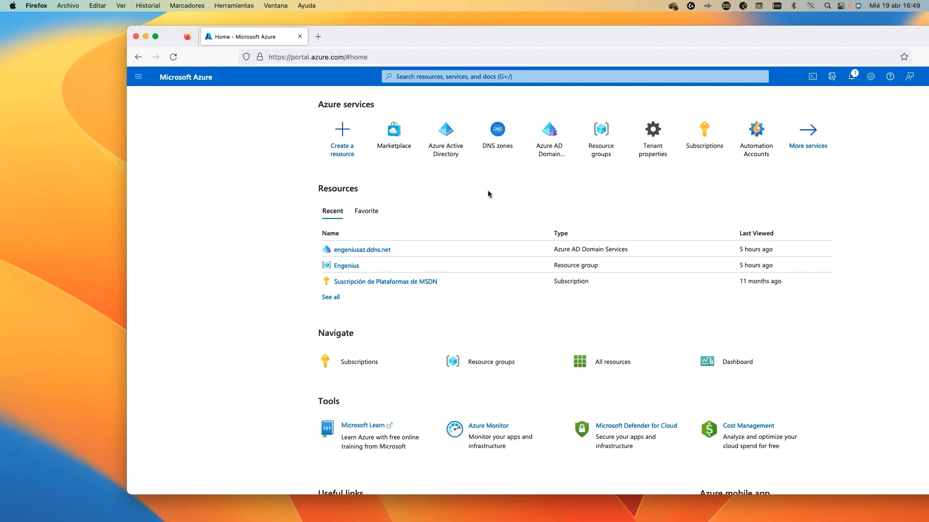
{"action": "left_click", "coordinate": [600, 139]}
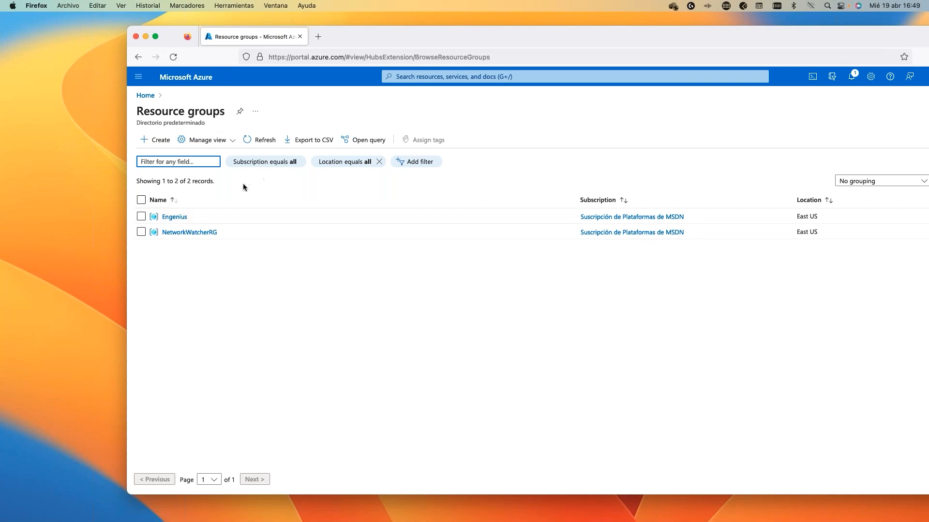
Open the engeniusaz.ddns.net Azure AD Domain Services resource from the Engenius resource group.
{"action": "left_click", "coordinate": [175, 217]}
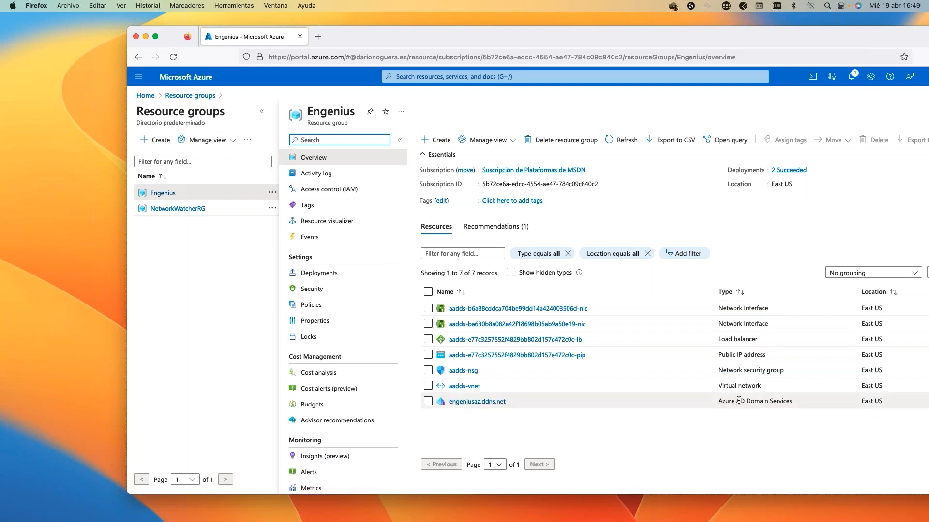
{"action": "left_click", "coordinate": [479, 402]}
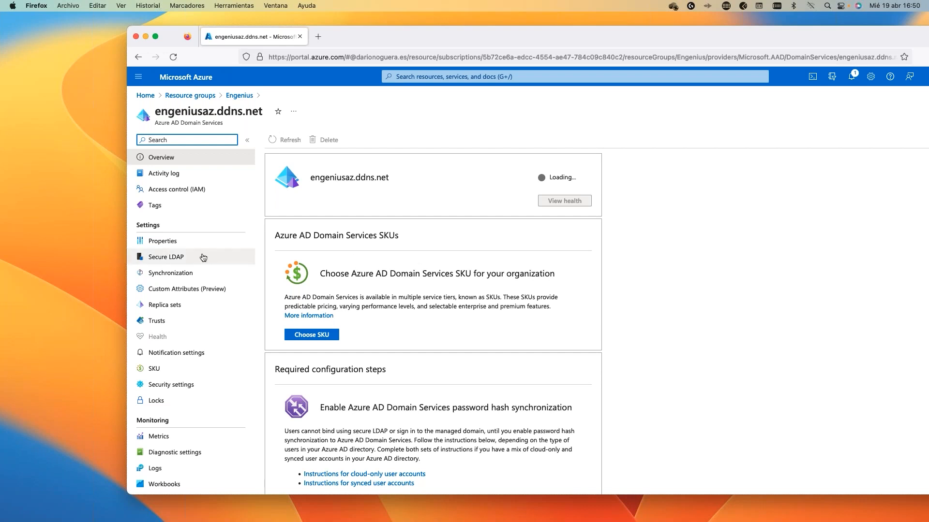
Toggle Secure LDAP and its internet access off and back on, leaving both enabled.
{"action": "left_click", "coordinate": [166, 259]}
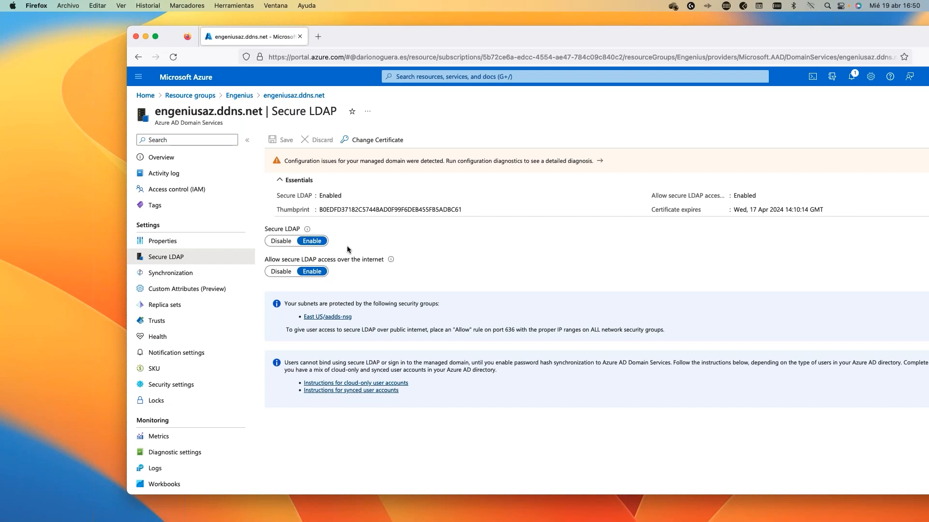
{"action": "left_click", "coordinate": [282, 241]}
{"action": "left_click", "coordinate": [309, 242]}
{"action": "left_click", "coordinate": [281, 272]}
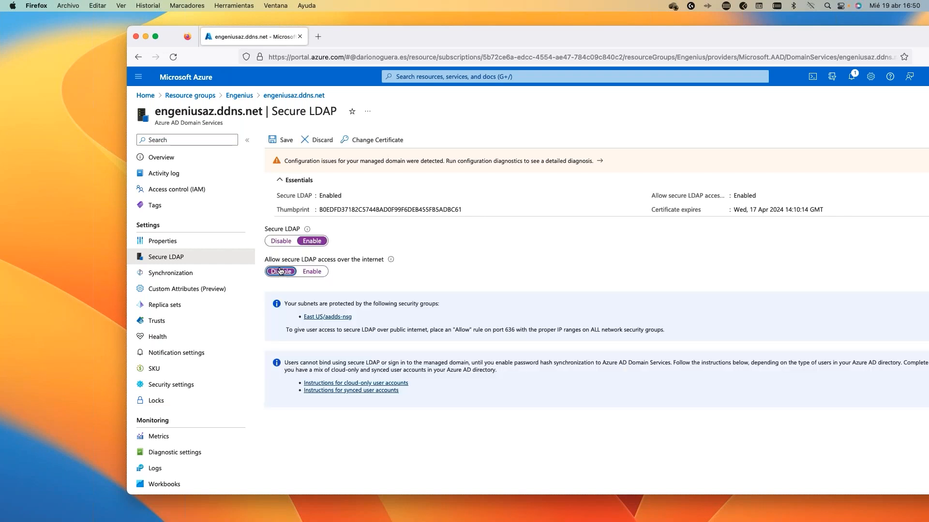
{"action": "left_click", "coordinate": [282, 241]}
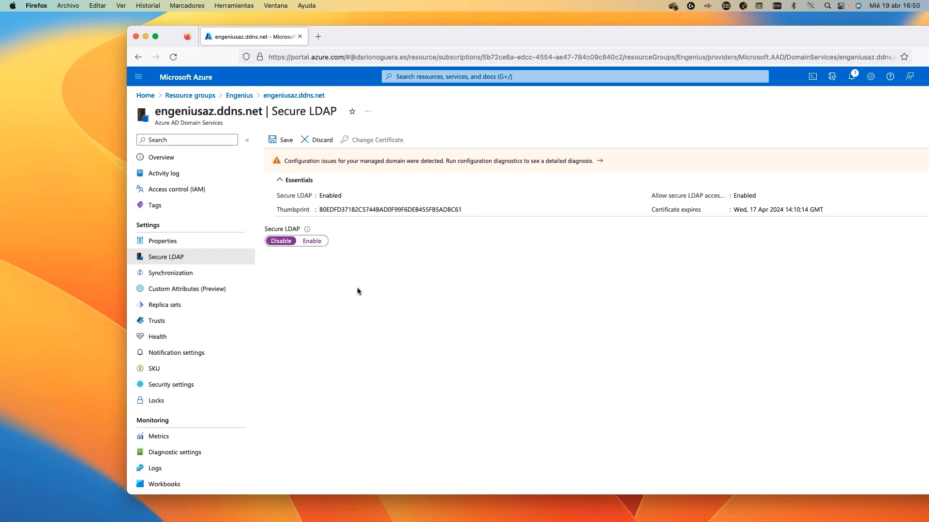
{"action": "left_click", "coordinate": [313, 242]}
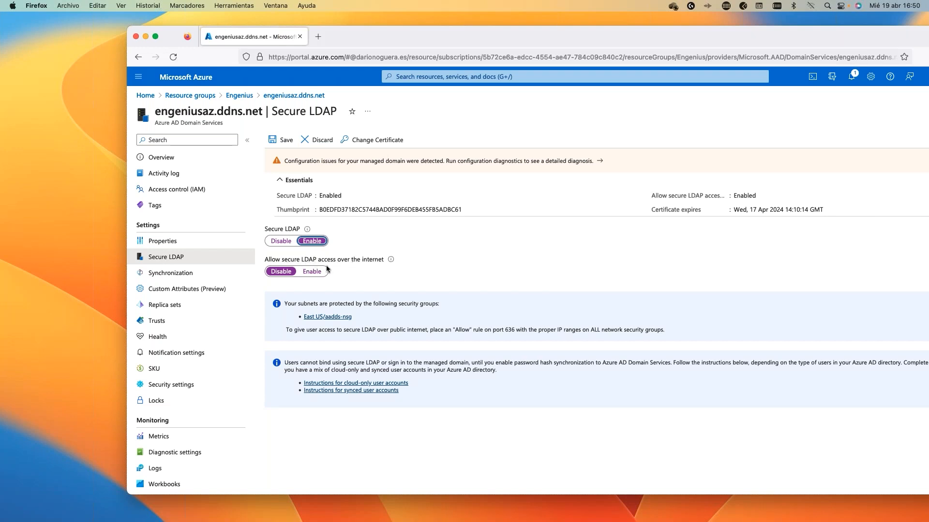
{"action": "left_click", "coordinate": [314, 271]}
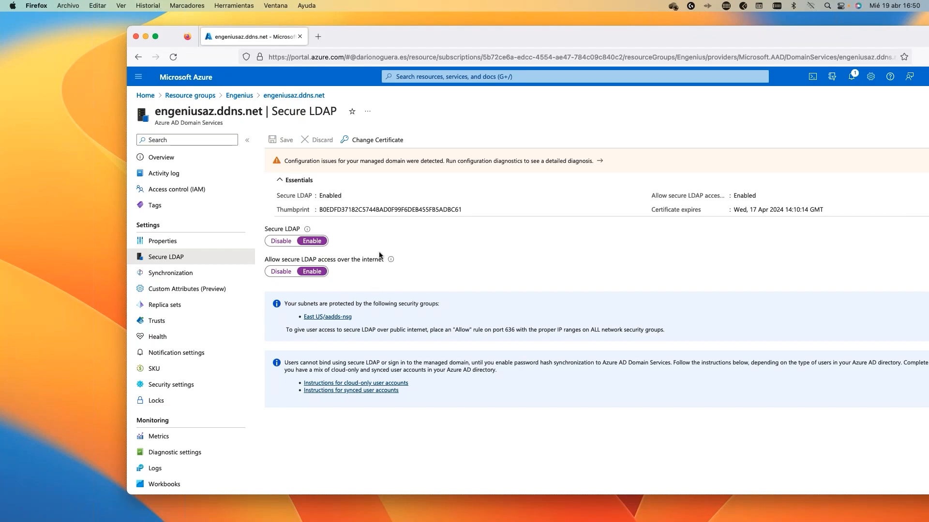
Open the Change Certificate form, then head to the domain's Properties.
{"action": "left_click", "coordinate": [377, 140]}
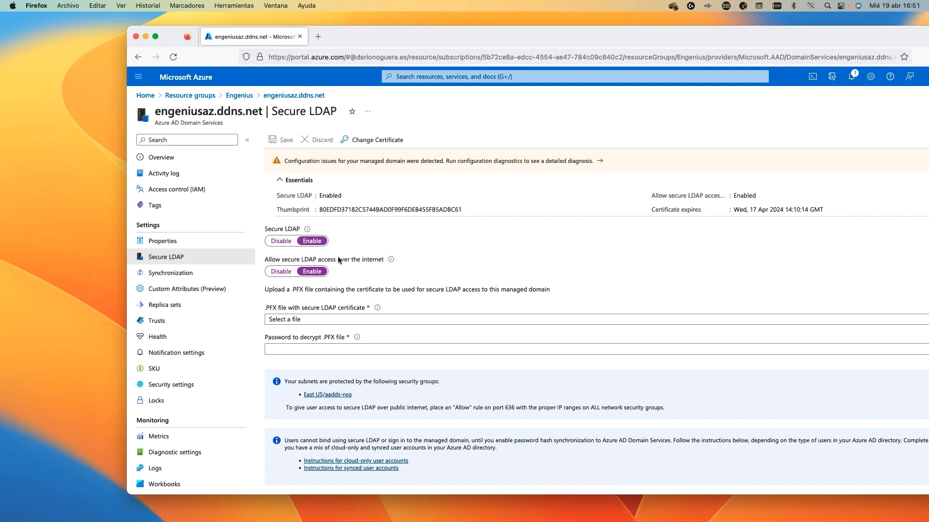
{"action": "left_click", "coordinate": [338, 349]}
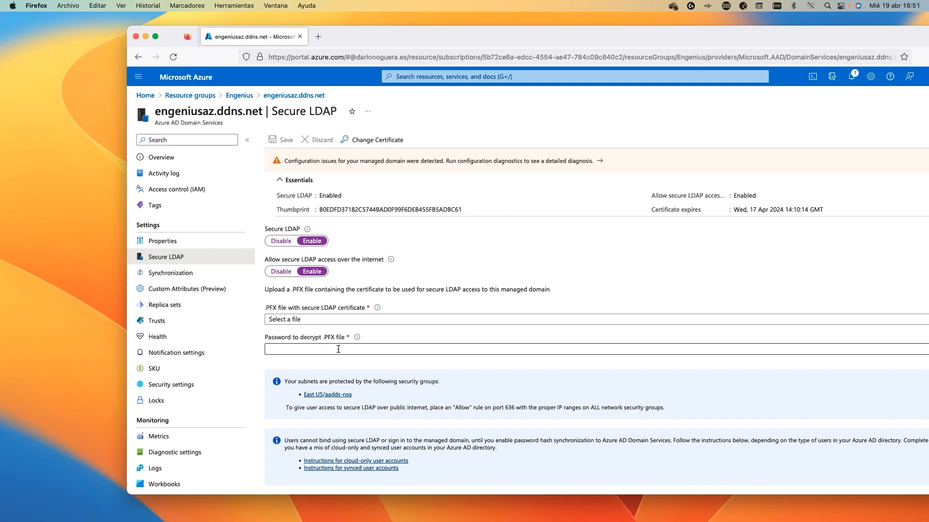
{"action": "left_click", "coordinate": [187, 245]}
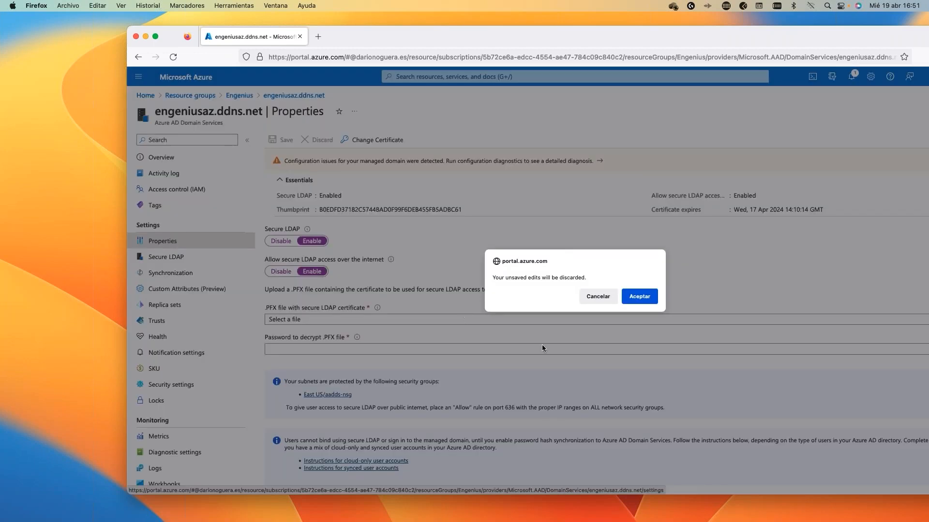
Discard the edits and copy the Secure LDAP external IP 20.228.128.232 from Properties.
{"action": "left_click", "coordinate": [639, 296]}
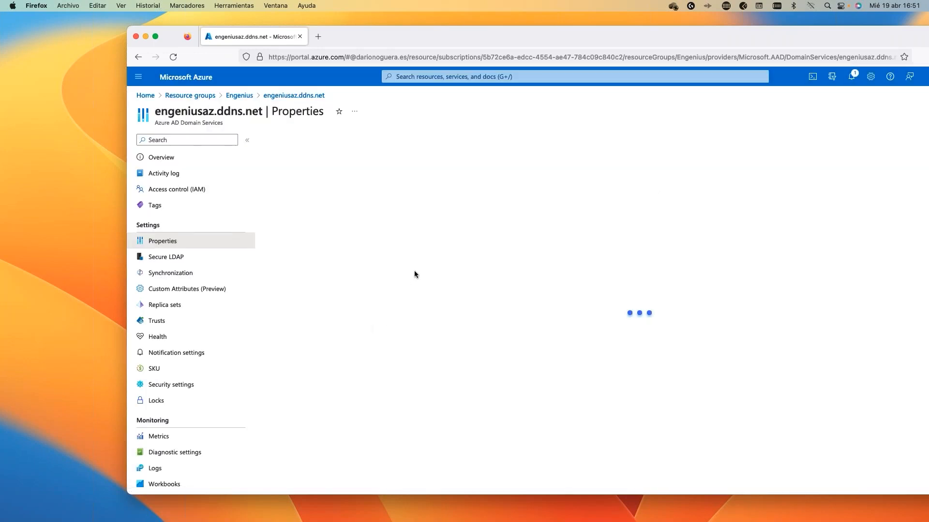
{"action": "left_click_drag", "start_coordinate": [264, 332], "coordinate": [346, 330]}
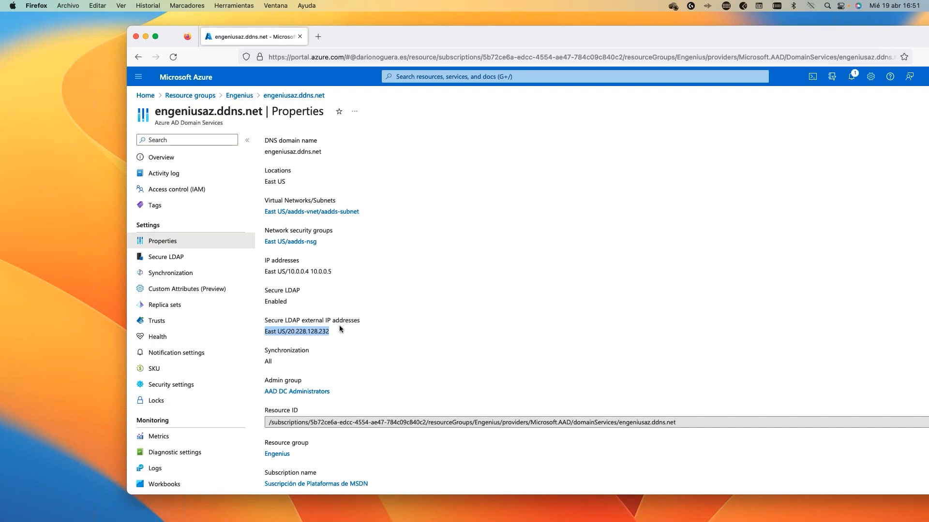
{"action": "left_click_drag", "start_coordinate": [332, 332], "coordinate": [287, 331]}
{"action": "right_click", "coordinate": [307, 334]}
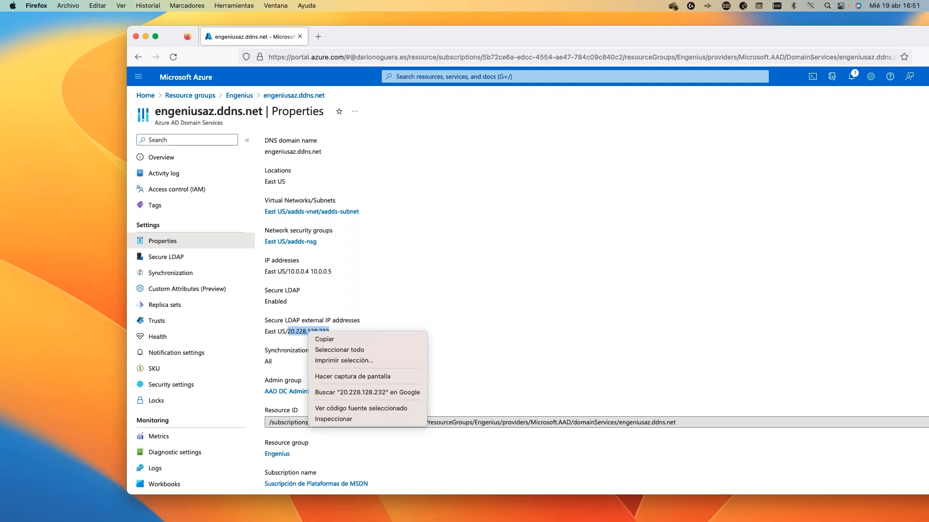
{"action": "left_click", "coordinate": [336, 339]}
{"action": "left_click", "coordinate": [351, 333]}
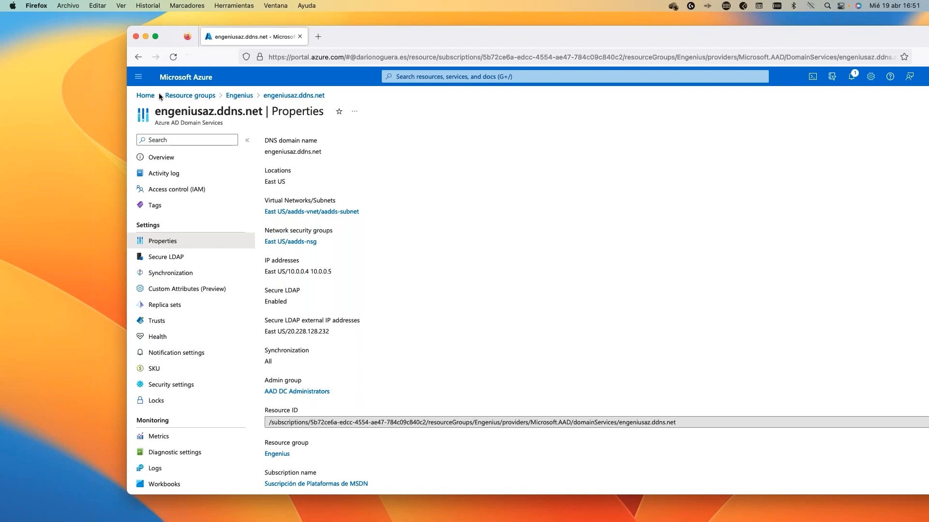
{"action": "left_click", "coordinate": [145, 95]}
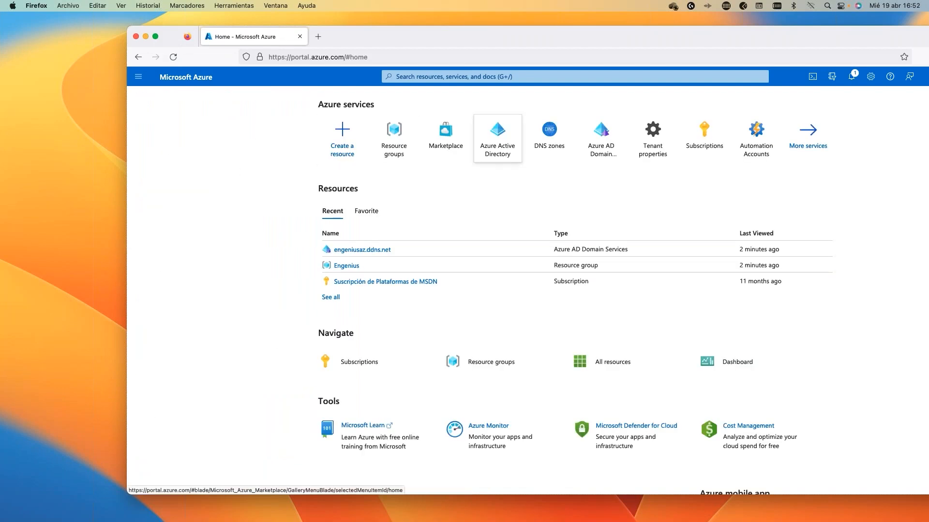
Check the Azure Active Directory Users list, then switch to the EnGenius Cloud window.
{"action": "left_click", "coordinate": [505, 150]}
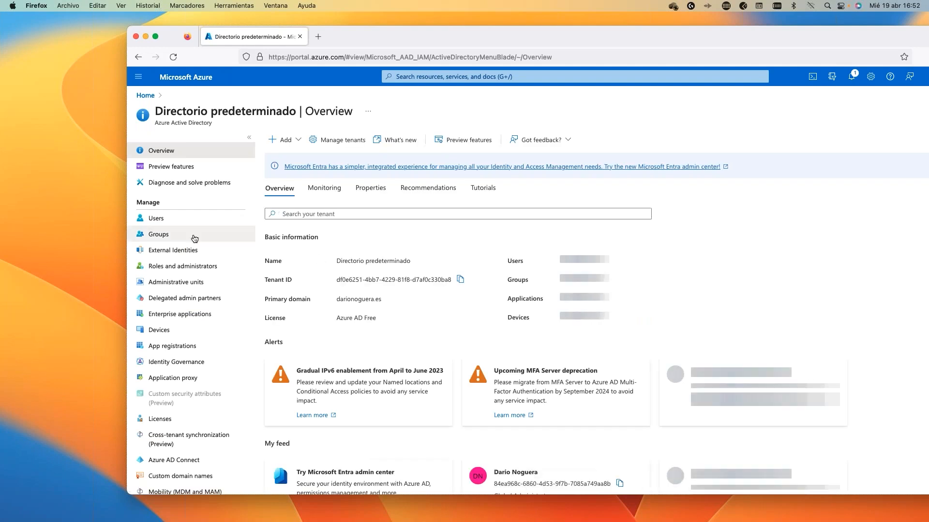
{"action": "left_click", "coordinate": [178, 223]}
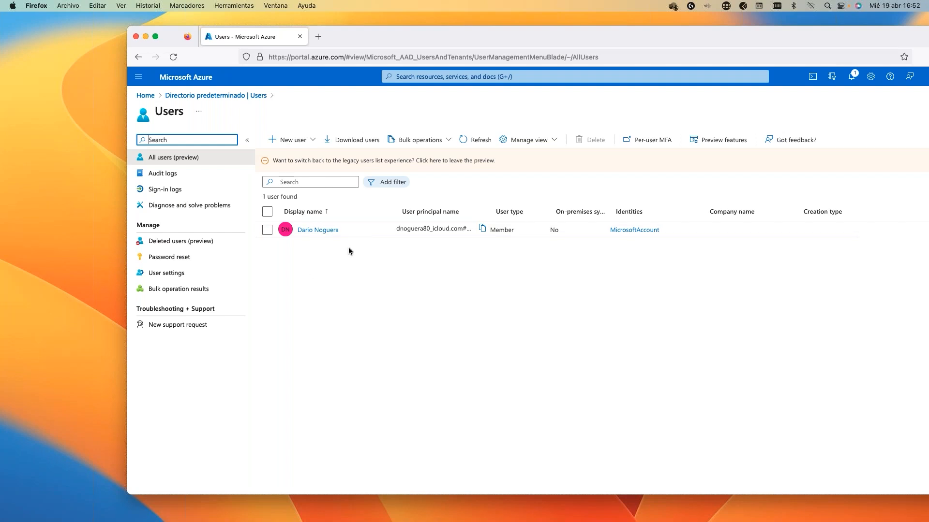
{"action": "key", "text": "ctrl+Left"}
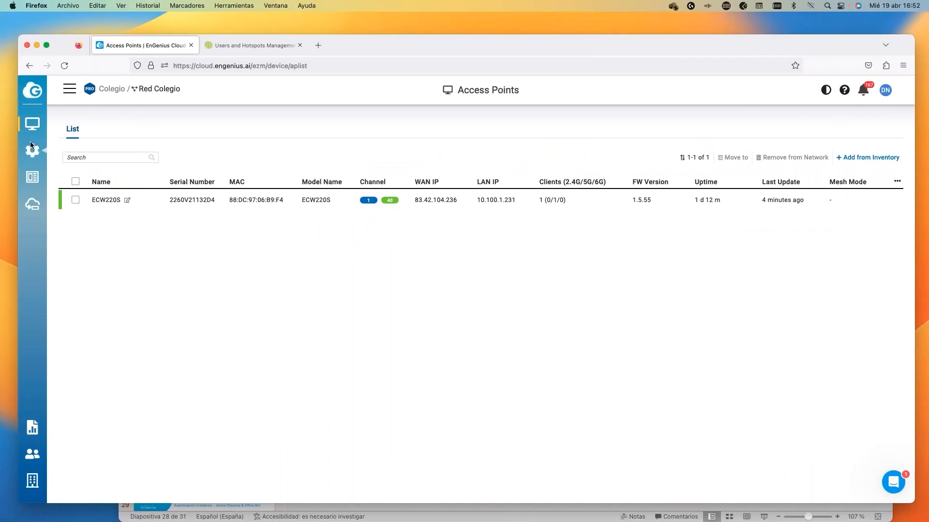
Add a new access point SSID named 'Azure'.
{"action": "mouse_move", "coordinate": [33, 150]}
{"action": "mouse_move", "coordinate": [124, 147]}
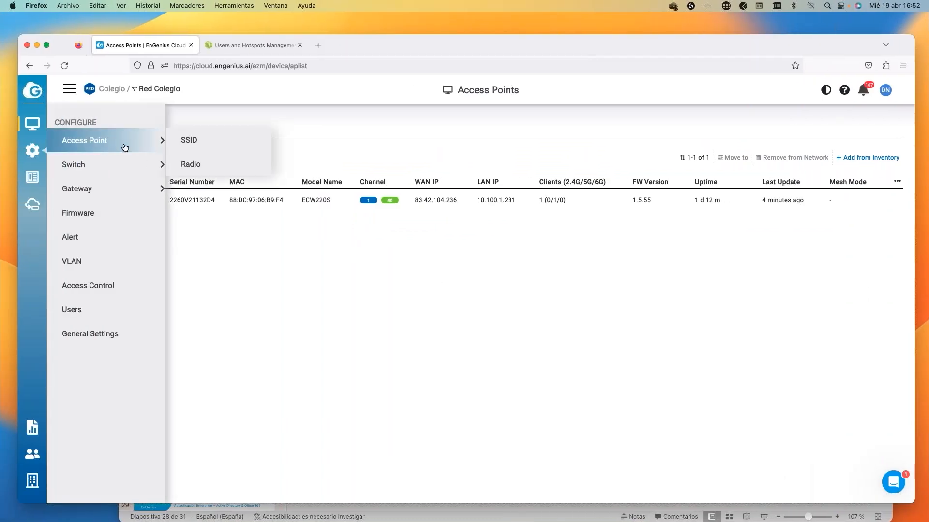
{"action": "left_click", "coordinate": [179, 143]}
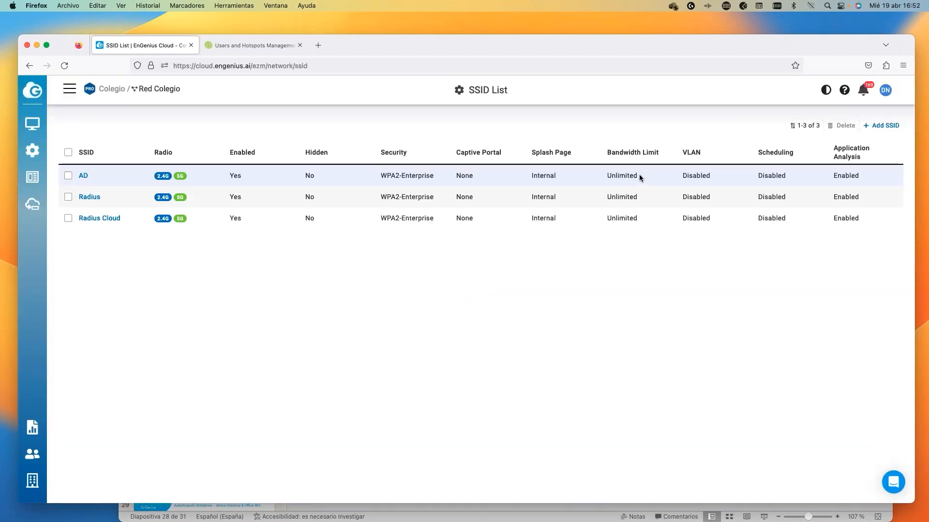
{"action": "left_click", "coordinate": [892, 127]}
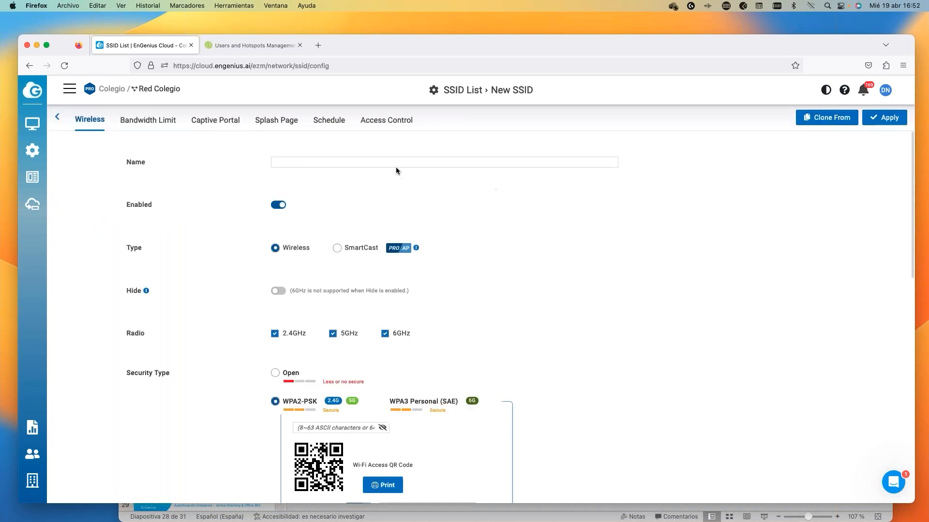
{"action": "left_click", "coordinate": [370, 163]}
{"action": "type", "text": "Azure"}
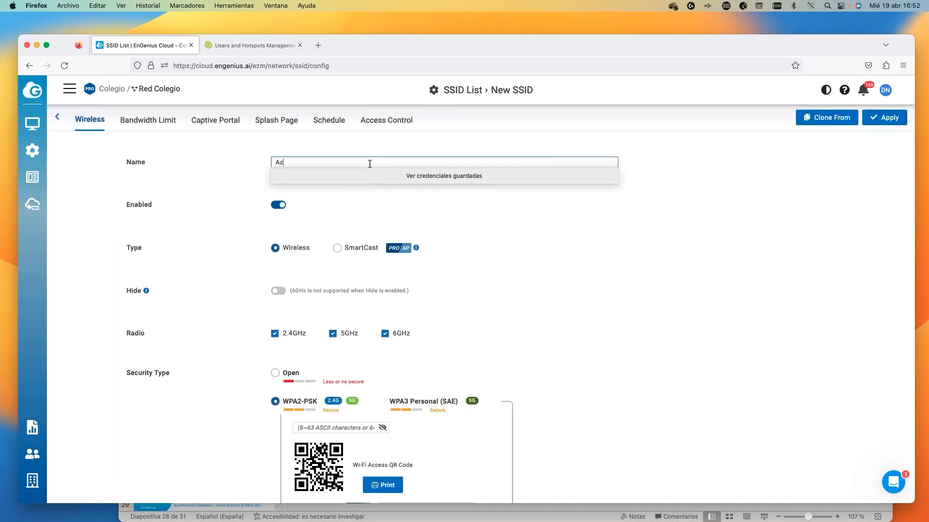
Set the SSID's security to WPA2 Enterprise authenticating with Azure AD.
{"action": "left_click", "coordinate": [570, 284]}
{"action": "scroll", "coordinate": [570, 284], "scroll_direction": "down", "scroll_amount": 5}
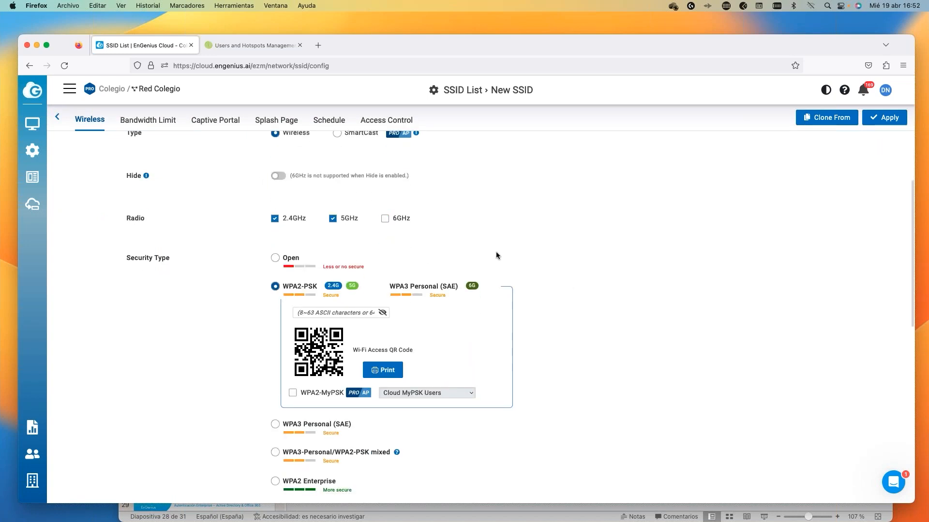
{"action": "scroll", "coordinate": [495, 255], "scroll_direction": "down", "scroll_amount": 4}
{"action": "left_click", "coordinate": [275, 388]}
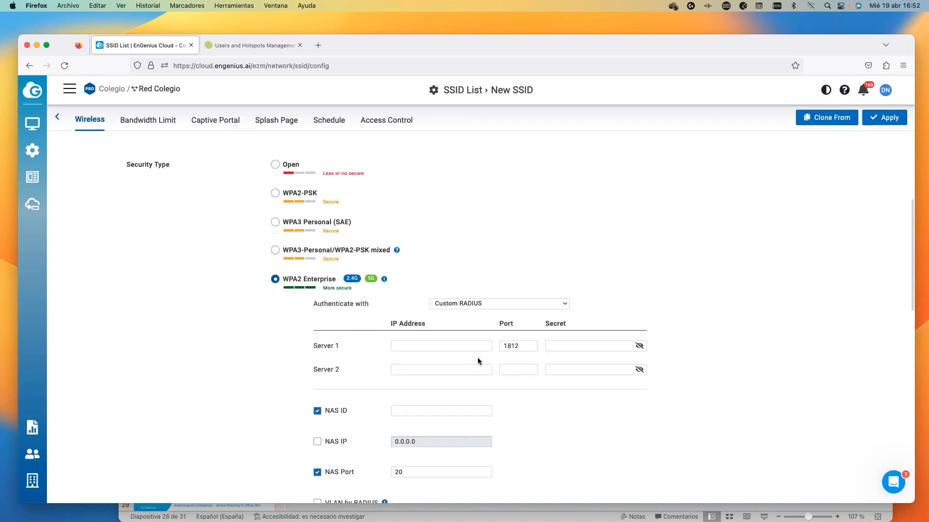
{"action": "scroll", "coordinate": [478, 358], "scroll_direction": "down", "scroll_amount": 3}
{"action": "left_click", "coordinate": [503, 243]}
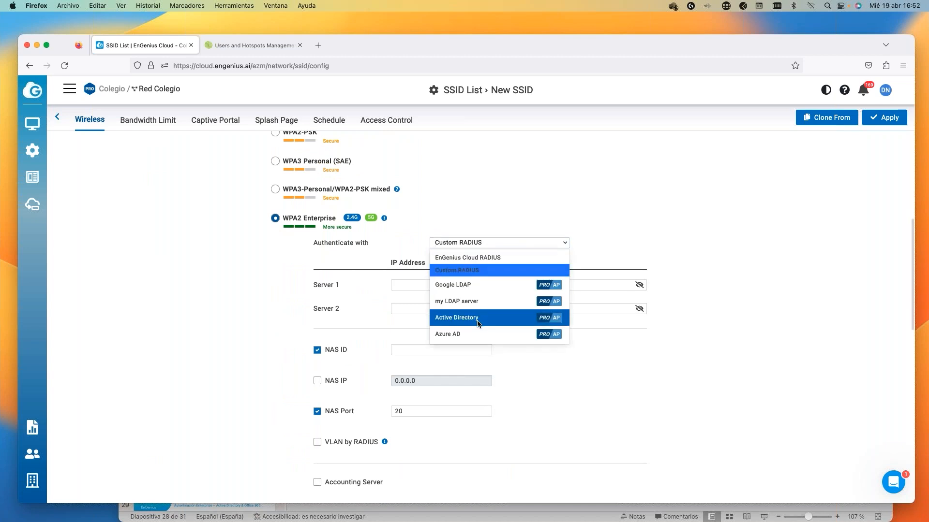
{"action": "left_click", "coordinate": [462, 333]}
Set the Azure AD Host to 20.228.128.232 and the Port to 636.
{"action": "left_click", "coordinate": [464, 270]}
{"action": "right_click", "coordinate": [463, 270]}
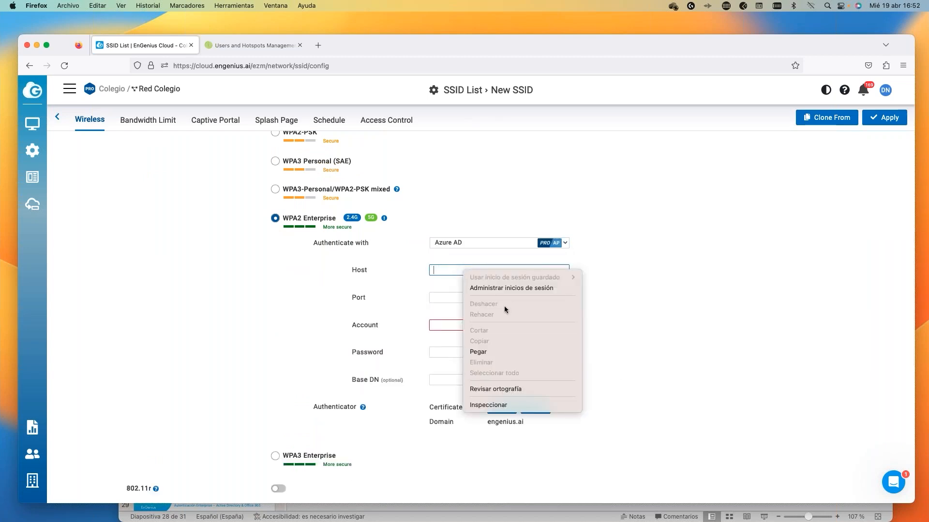
{"action": "left_click", "coordinate": [487, 351]}
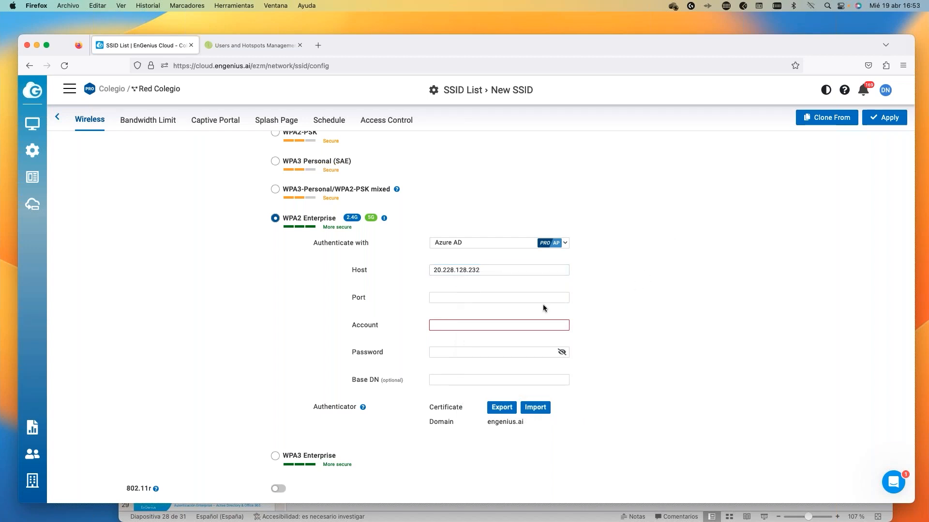
{"action": "left_click", "coordinate": [451, 299]}
{"action": "type", "text": "636"}
Enter the admin account e-mail and password, apply, and return to the SSID list.
{"action": "left_click", "coordinate": [445, 325]}
{"action": "key", "text": "Tab"}
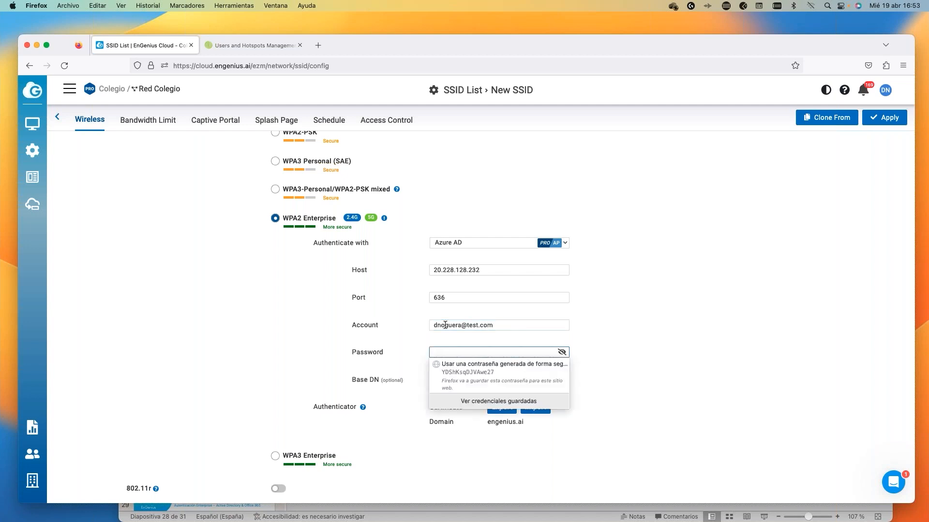
{"action": "type", "text": "•••••••"}
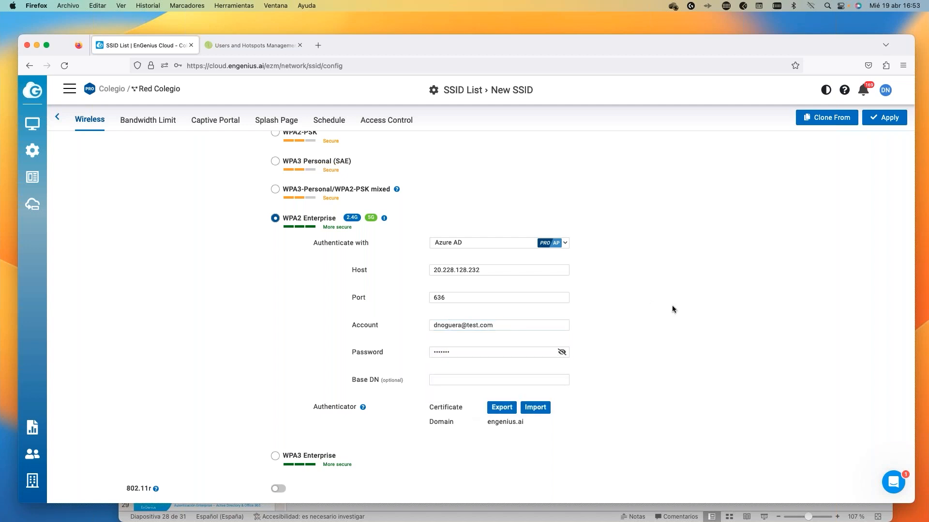
{"action": "left_click", "coordinate": [880, 118]}
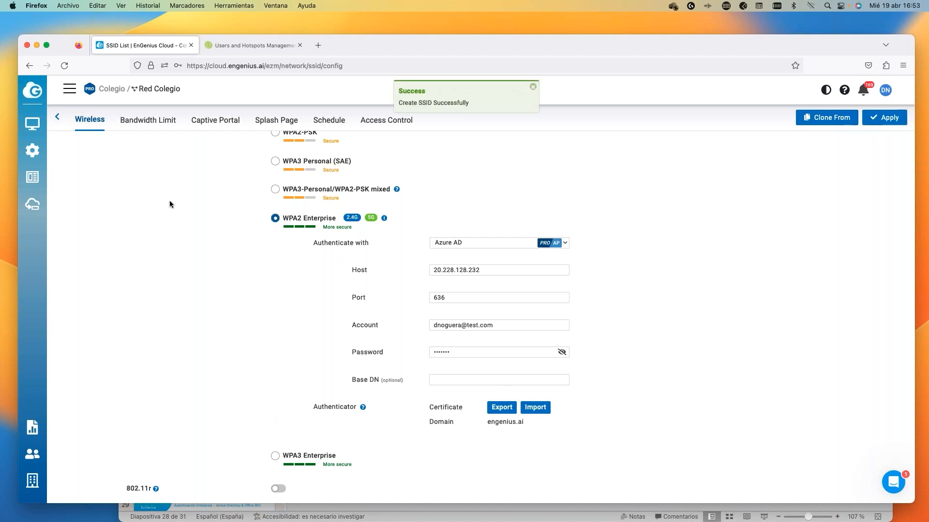
{"action": "left_click", "coordinate": [57, 116]}
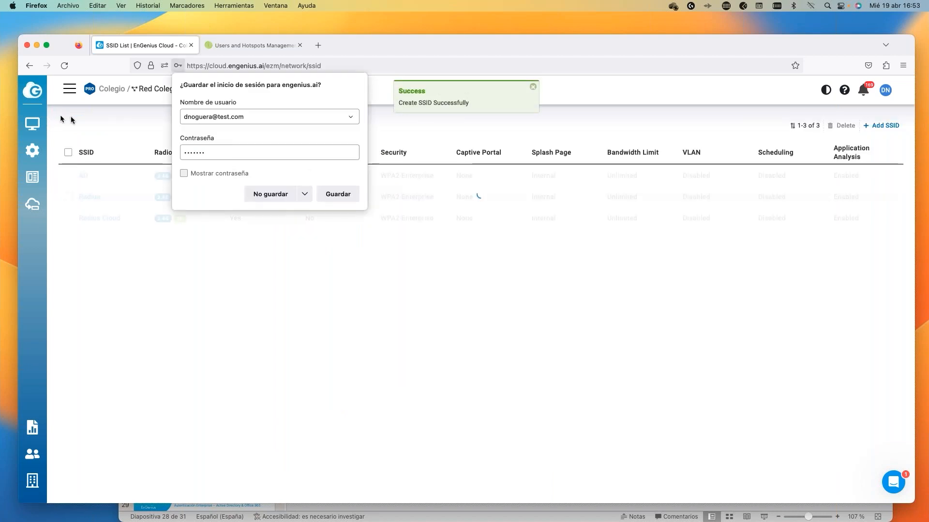
Choose 'No guardar' on Firefox's save-login prompt.
{"action": "left_click", "coordinate": [283, 199]}
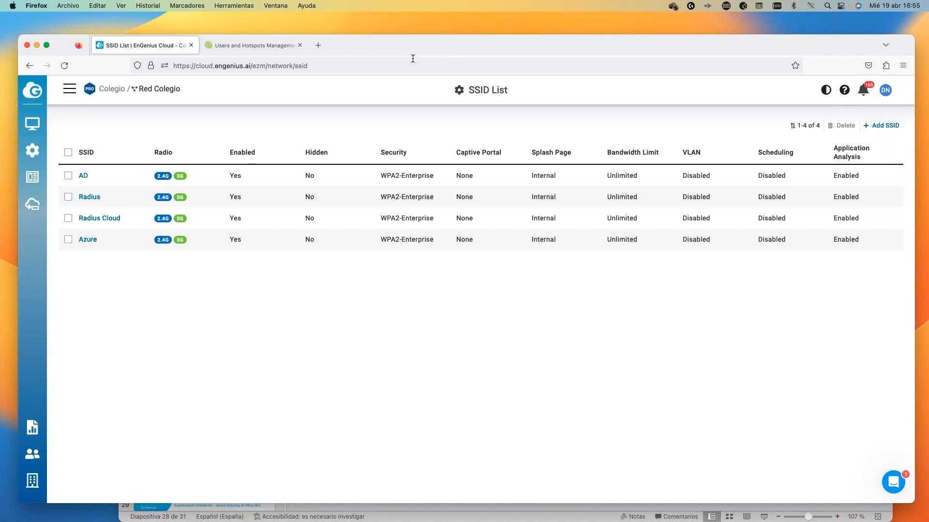
Present the PowerPoint deck in Vista del moderador and settle on the ¿Preguntas? slide.
{"action": "left_click_drag", "start_coordinate": [411, 50], "coordinate": [425, 159]}
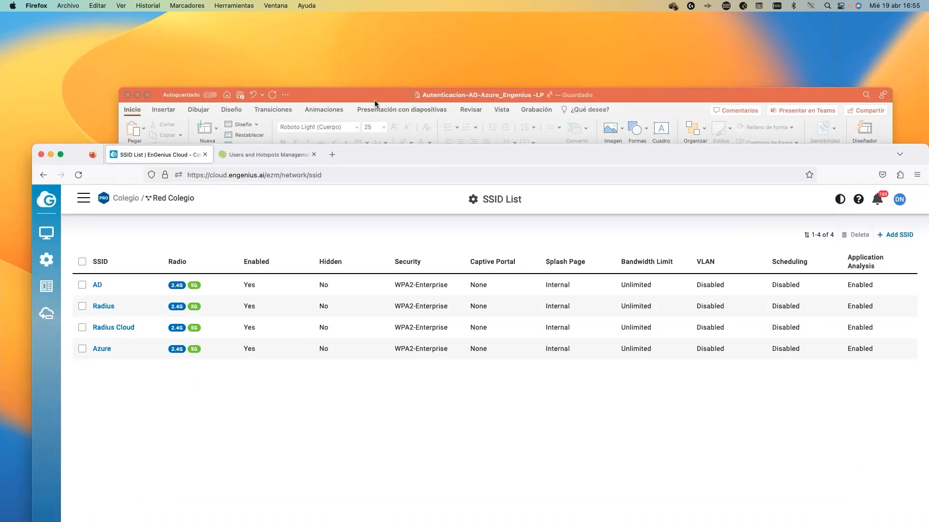
{"action": "left_click", "coordinate": [375, 100]}
{"action": "left_click", "coordinate": [140, 5]}
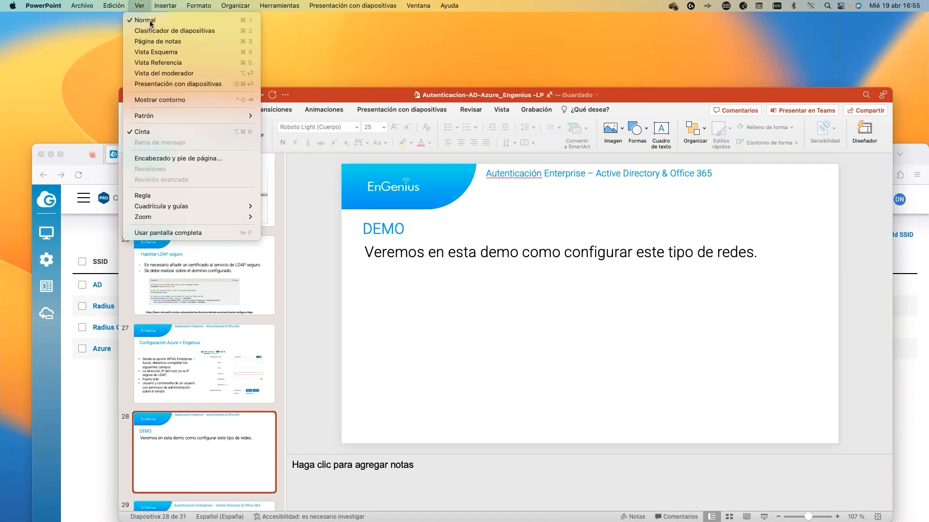
{"action": "left_click", "coordinate": [162, 74]}
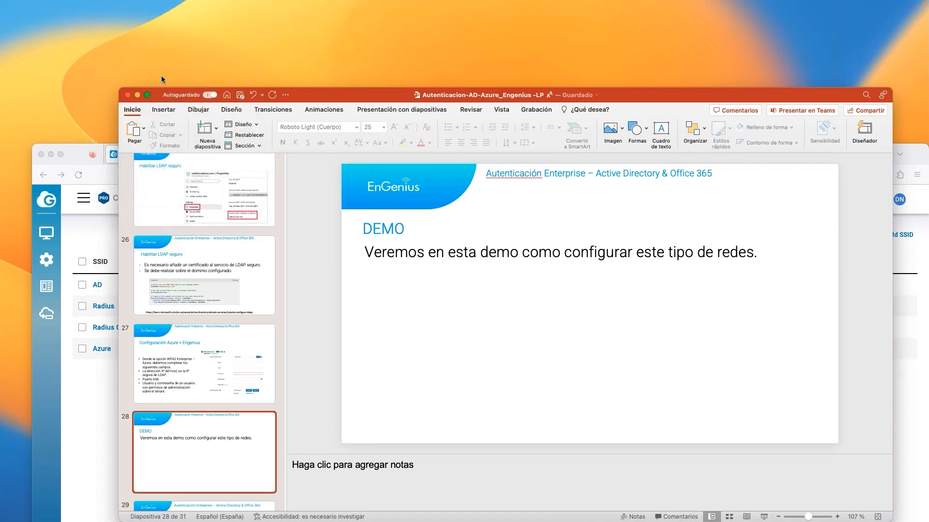
{"action": "key", "text": "Right"}
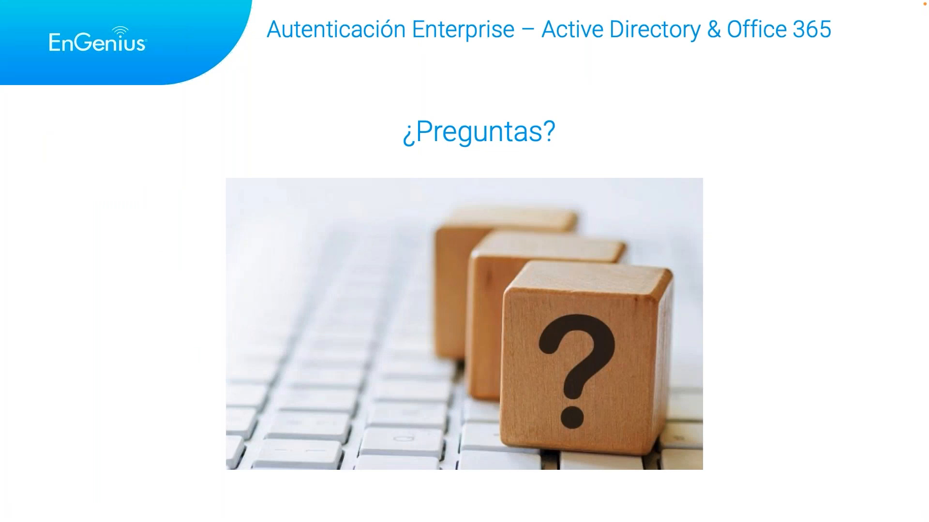
{"action": "left_click", "coordinate": [162, 78]}
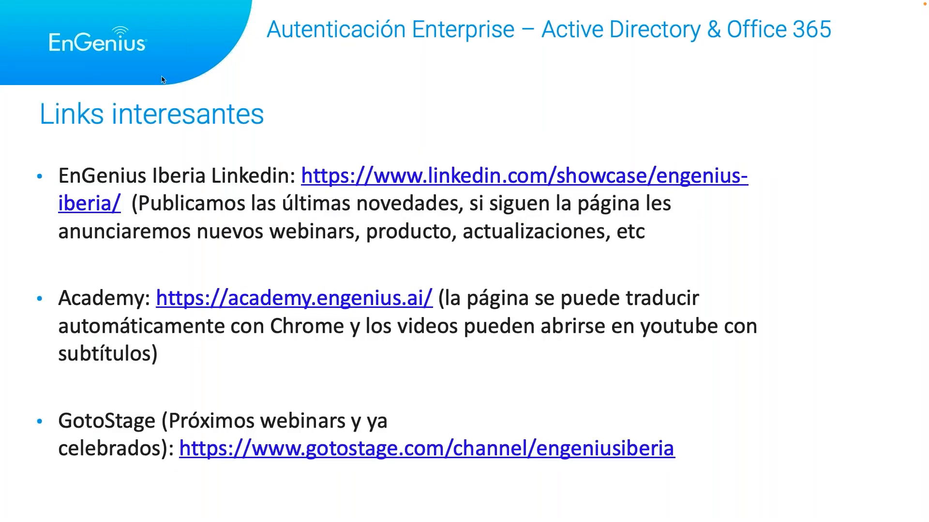
{"action": "key", "text": "Left"}
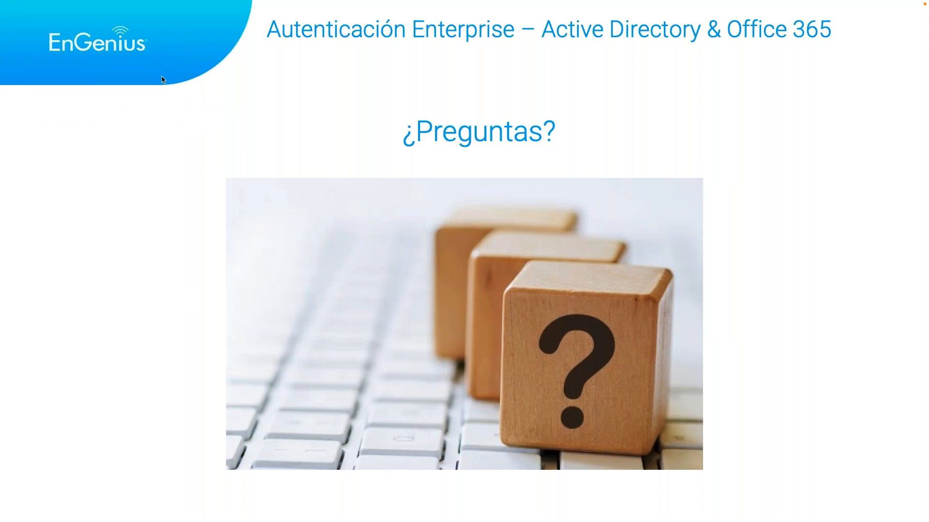